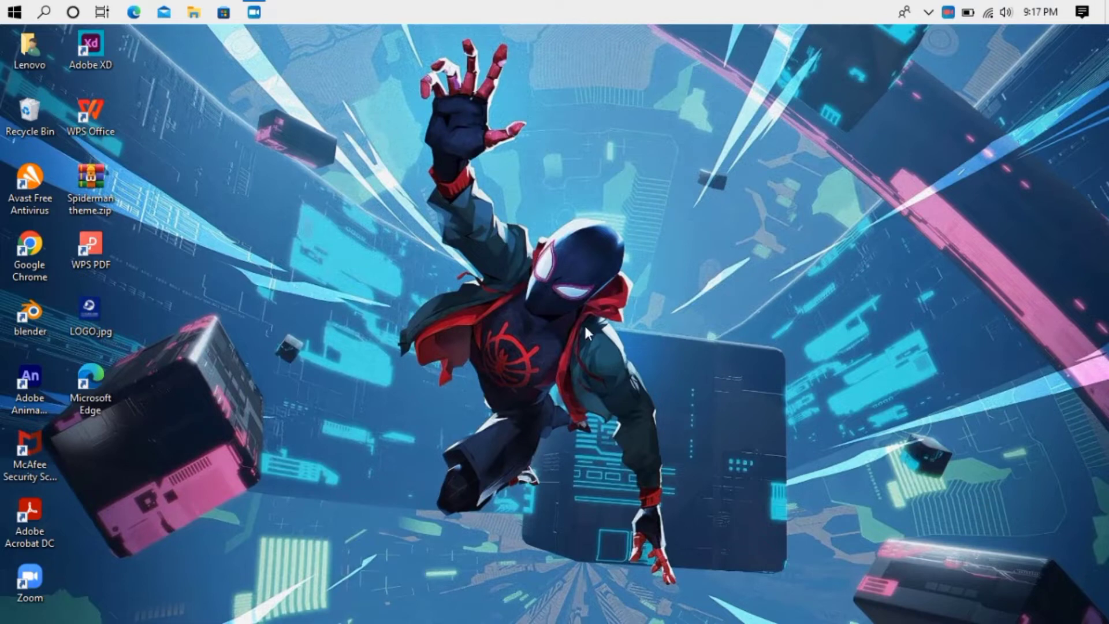
# Step: Refresh the desktop and open the list of removable temporary files in the Windows system storage settings
pyautogui.rightClick(583, 323)
pyautogui.click(619, 369)
pyautogui.click(14, 12)
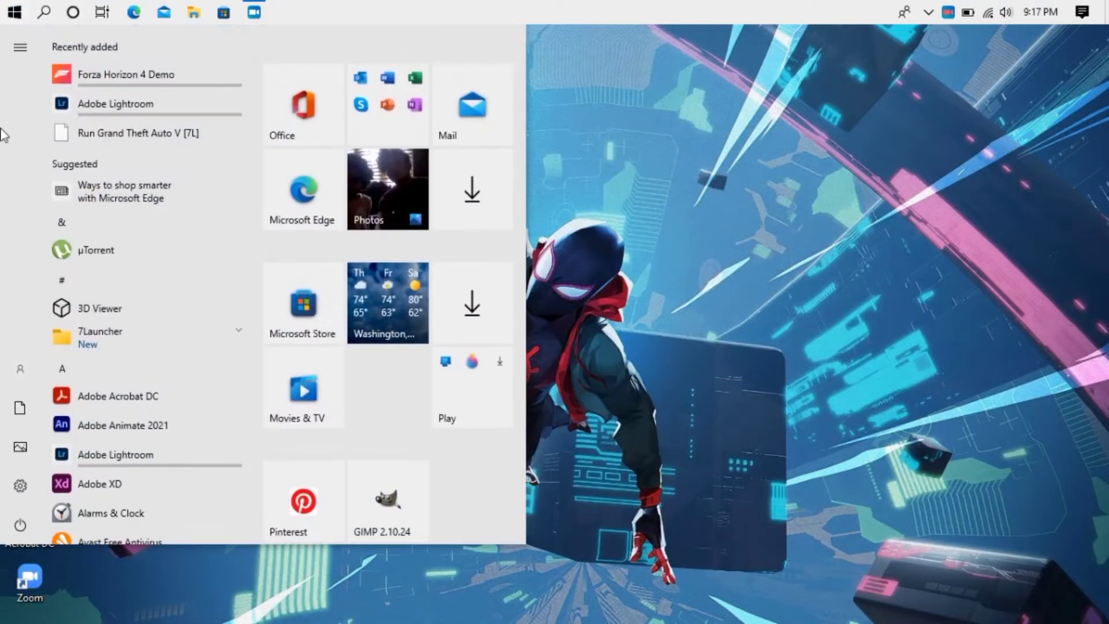
pyautogui.click(26, 486)
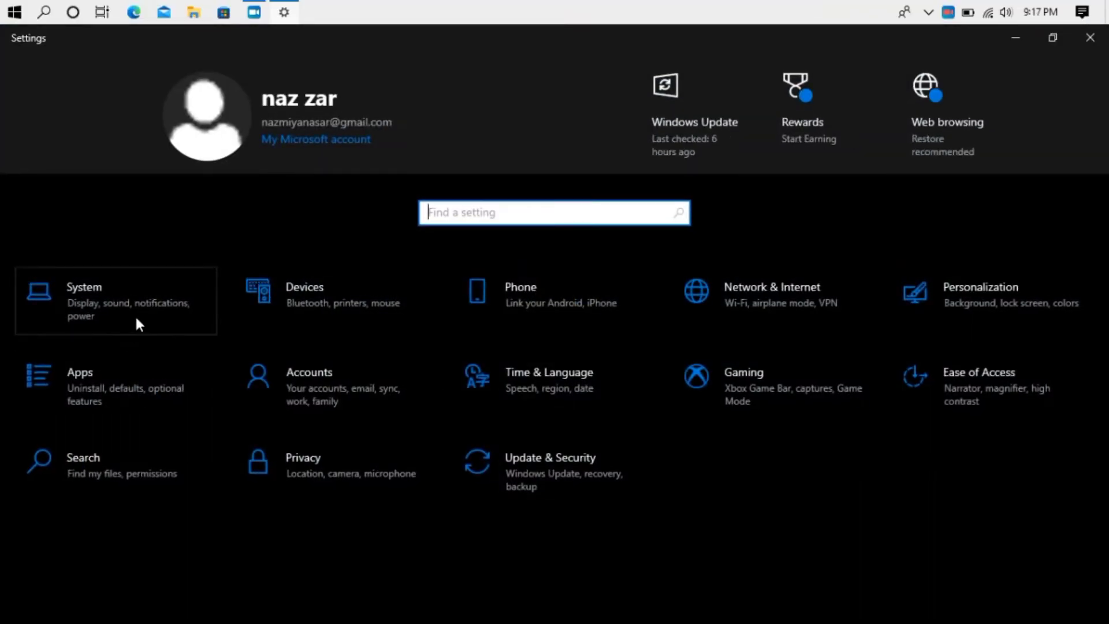
pyautogui.click(136, 324)
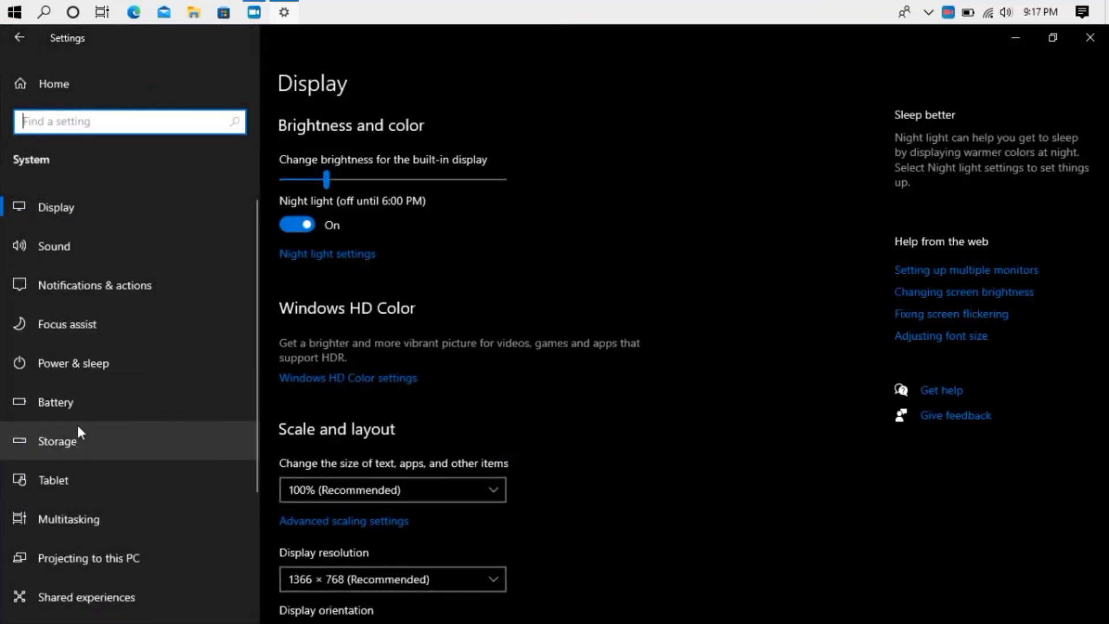
pyautogui.click(76, 434)
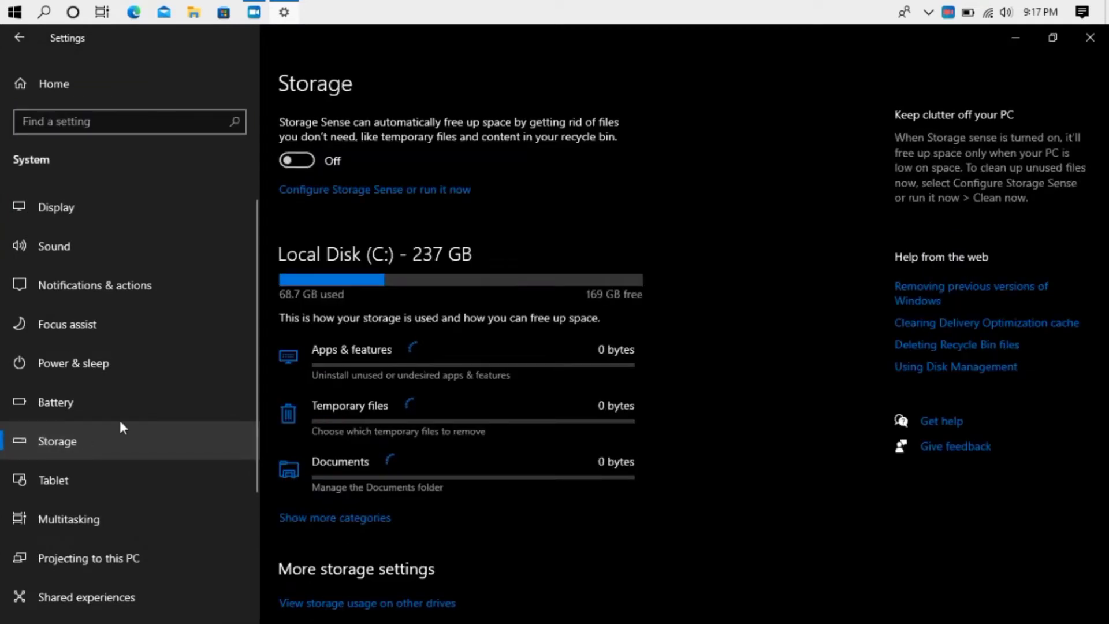
pyautogui.click(318, 411)
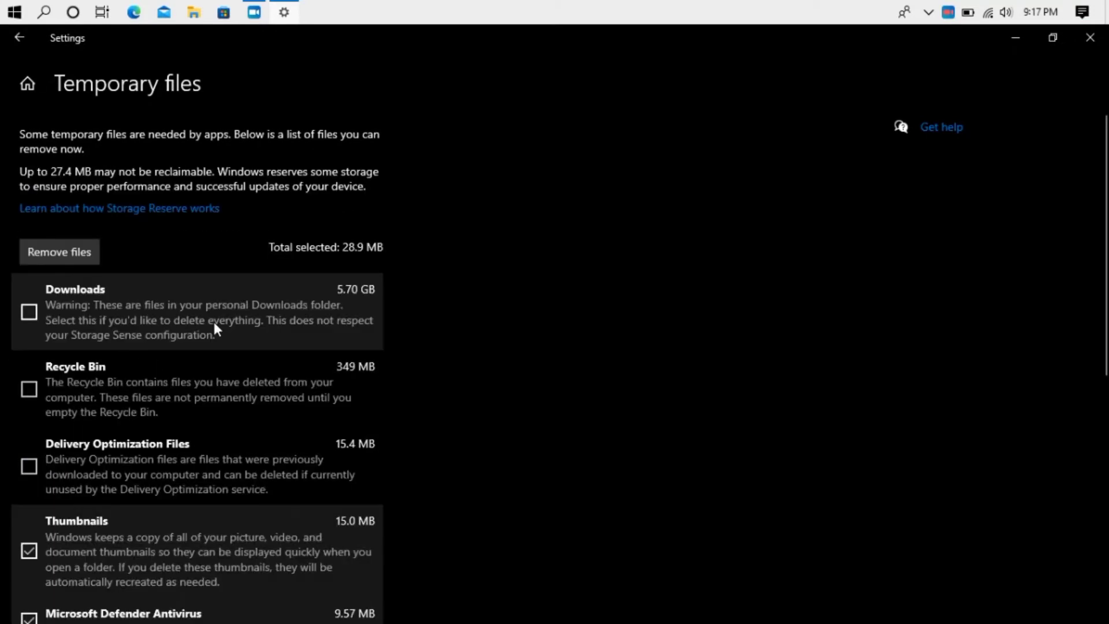
# Step: Add Delivery Optimization Files to the selected temporary files, remove all selected files, and close Settings
pyautogui.scroll(-1, 178, 424)
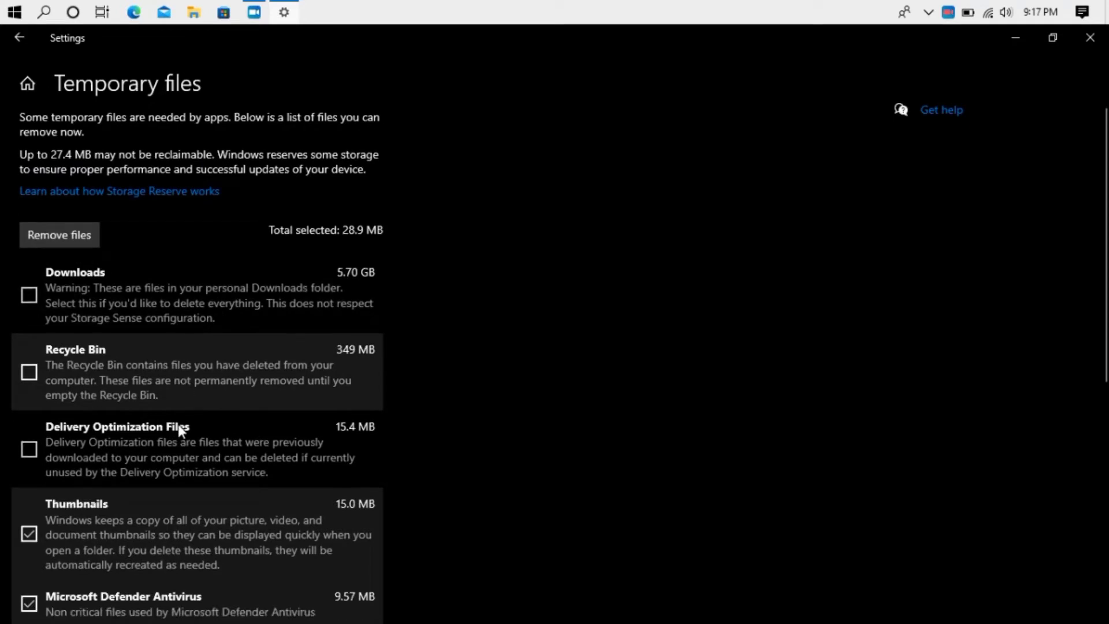
pyautogui.click(126, 443)
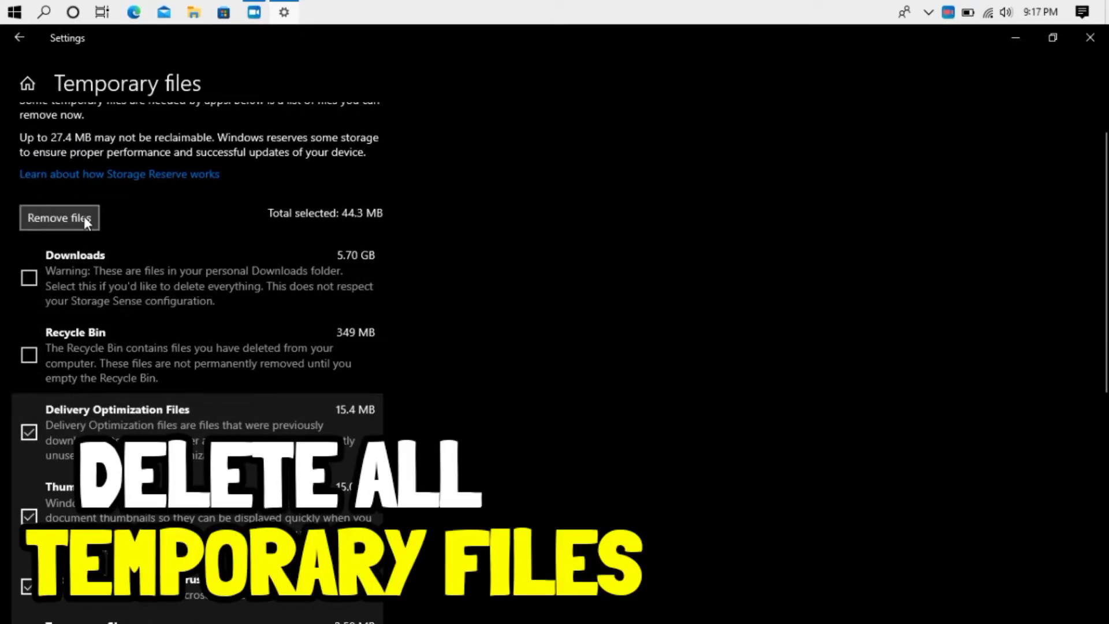
pyautogui.click(84, 216)
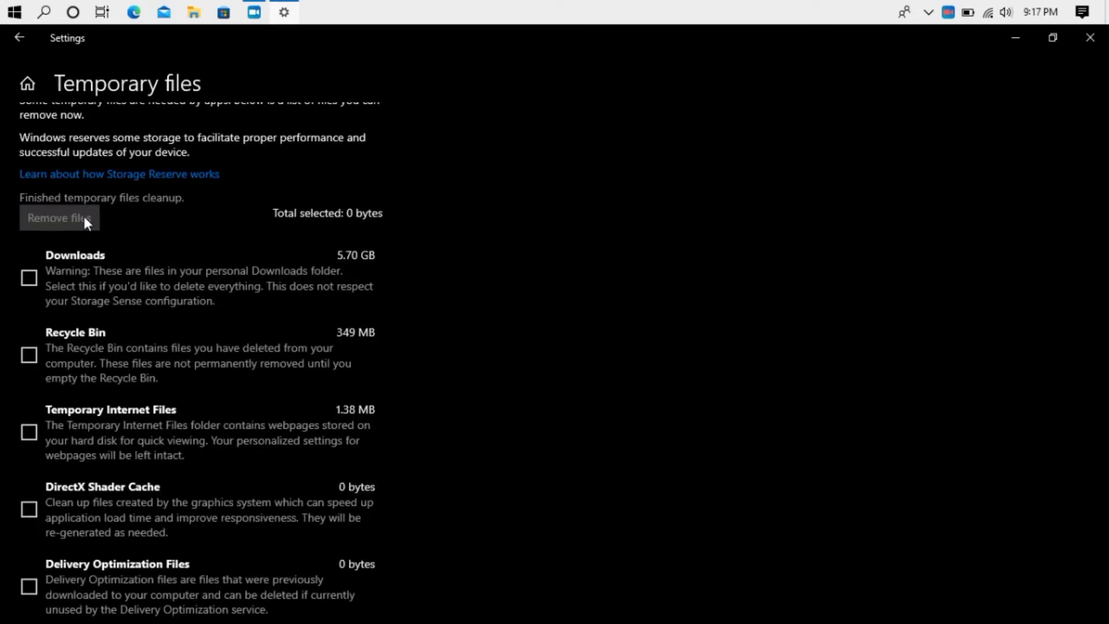
pyautogui.click(18, 40)
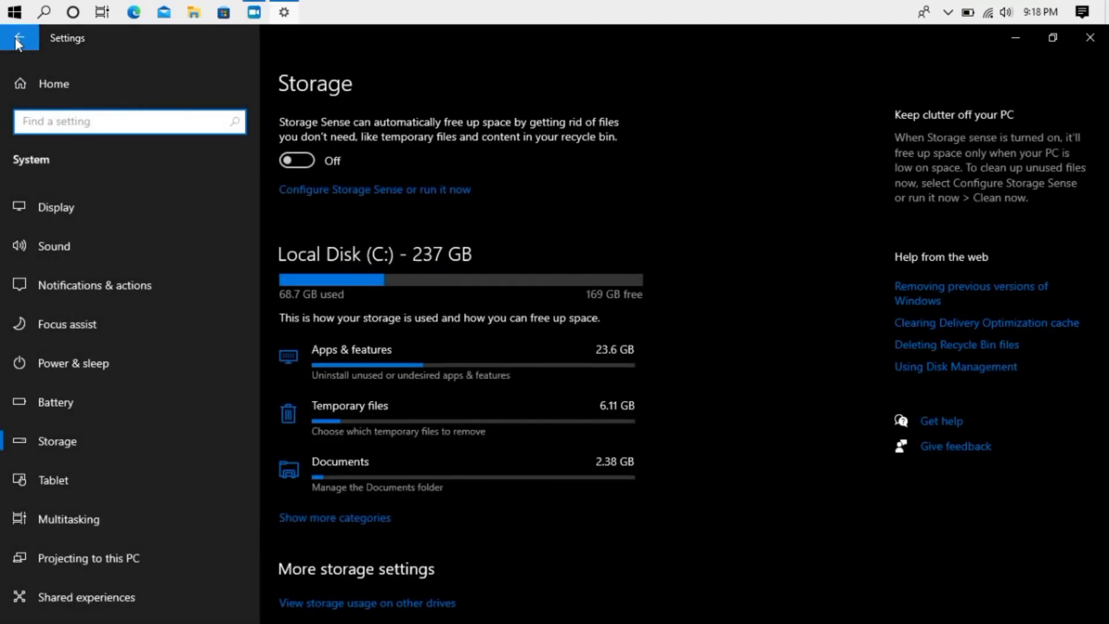
pyautogui.click(18, 41)
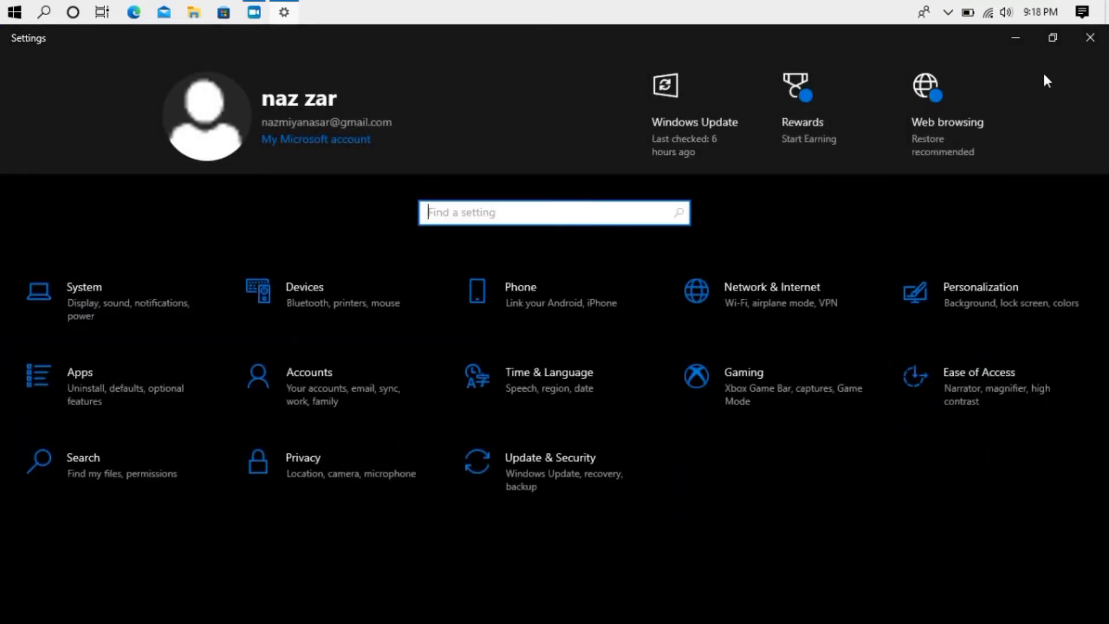
pyautogui.click(1090, 38)
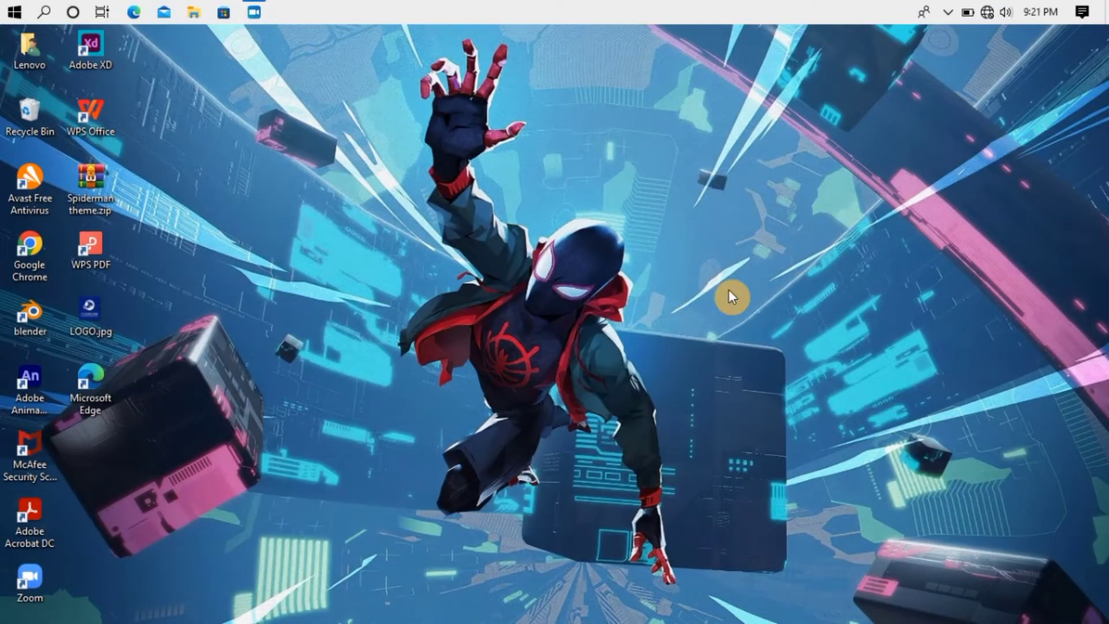
# Step: Find the Run app and use it to open the Windows Temp folder with the command temp
pyautogui.click(14, 11)
pyautogui.scroll(-7, 148, 365)
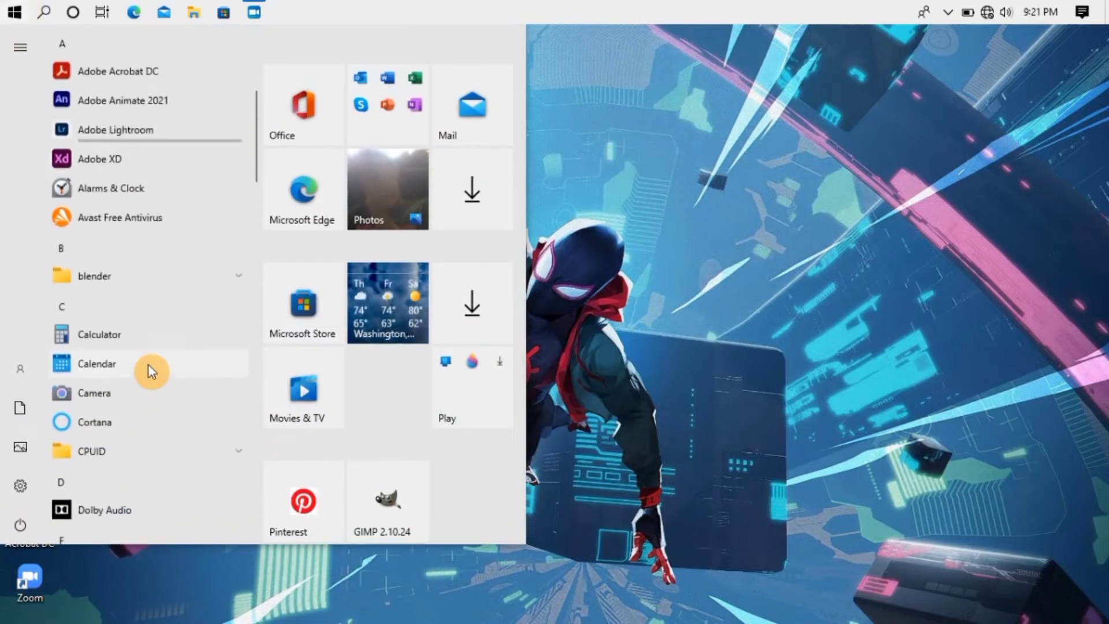
pyautogui.scroll(1, 148, 365)
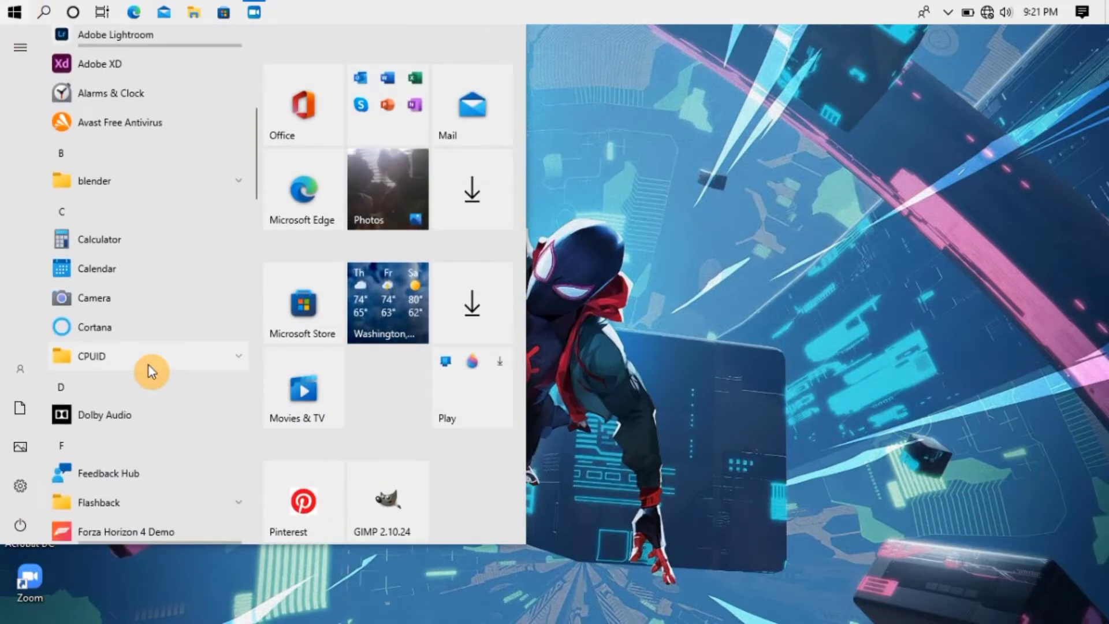
pyautogui.write('run')
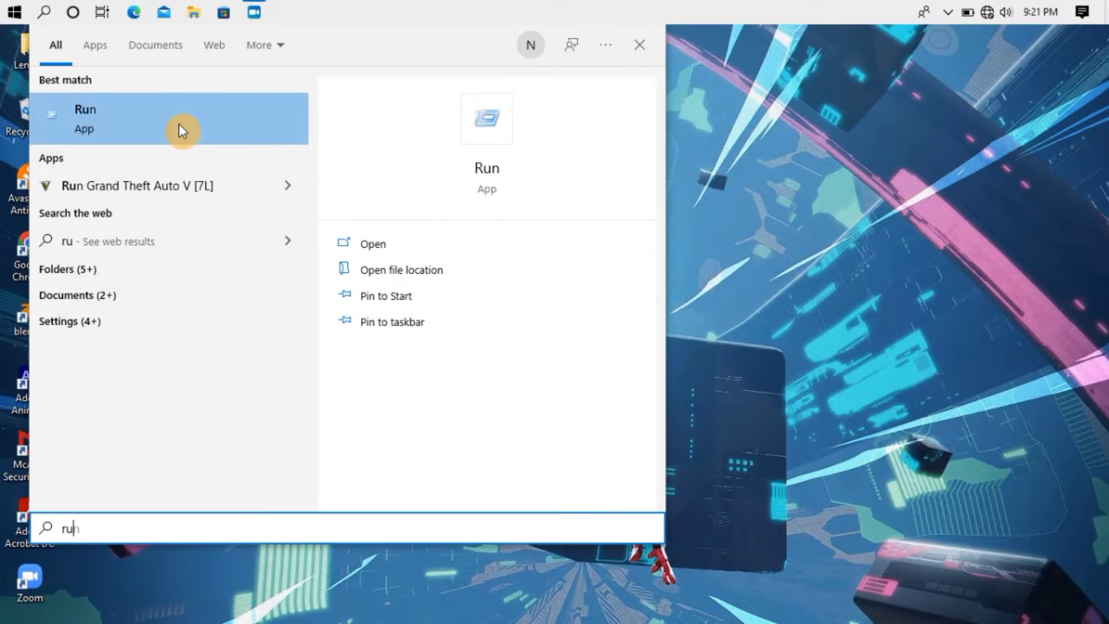
pyautogui.click(178, 123)
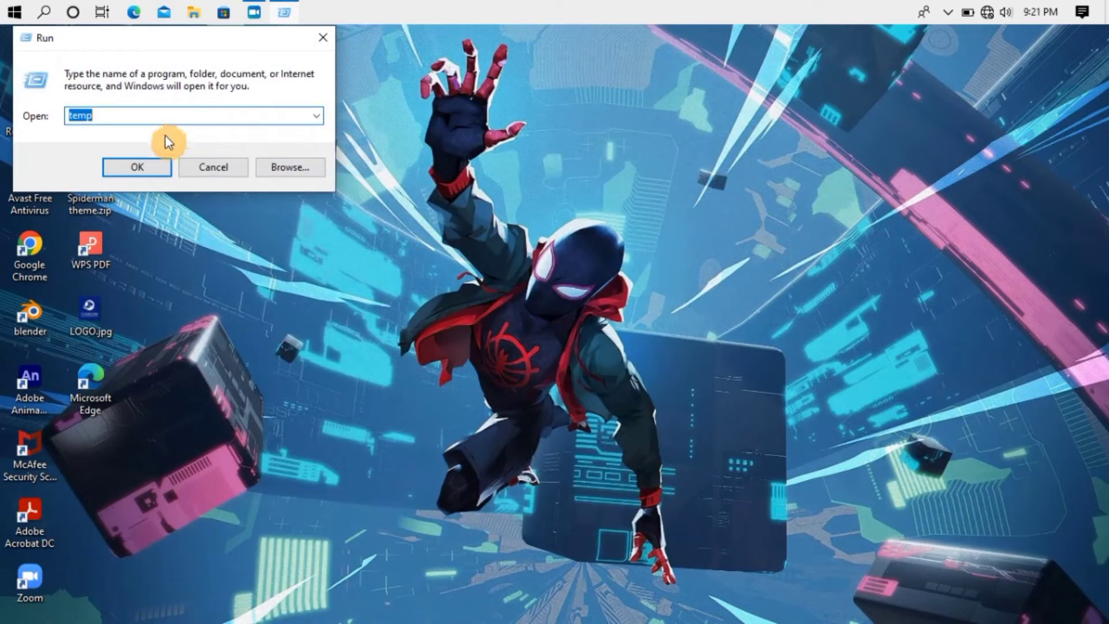
pyautogui.press('BackSpace')
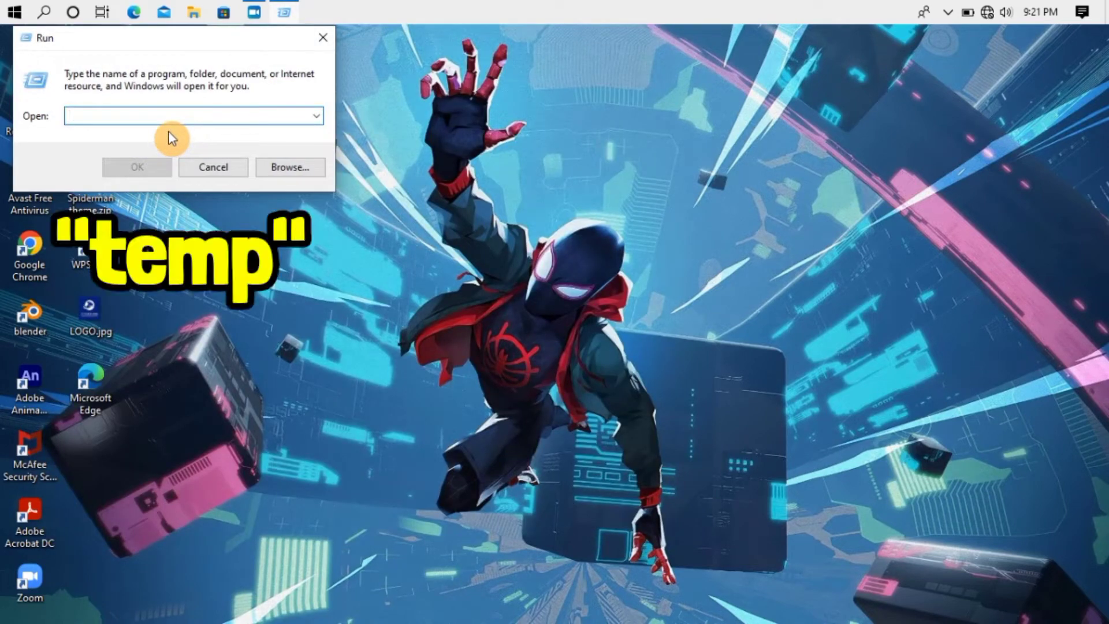
pyautogui.write('te')
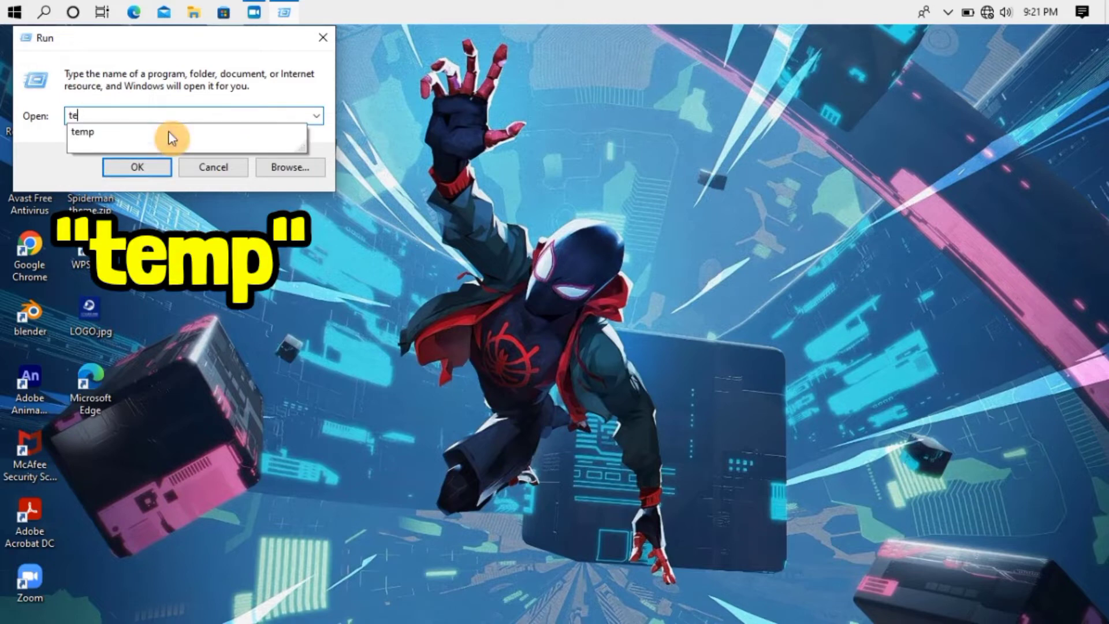
pyautogui.write('m')
pyautogui.click(171, 139)
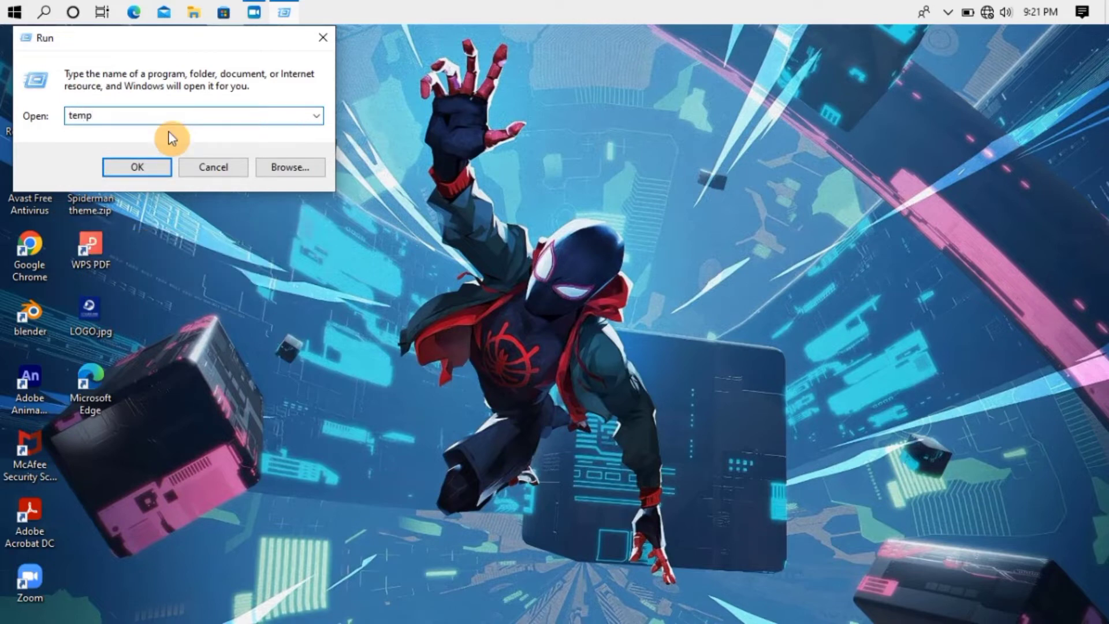
pyautogui.click(141, 168)
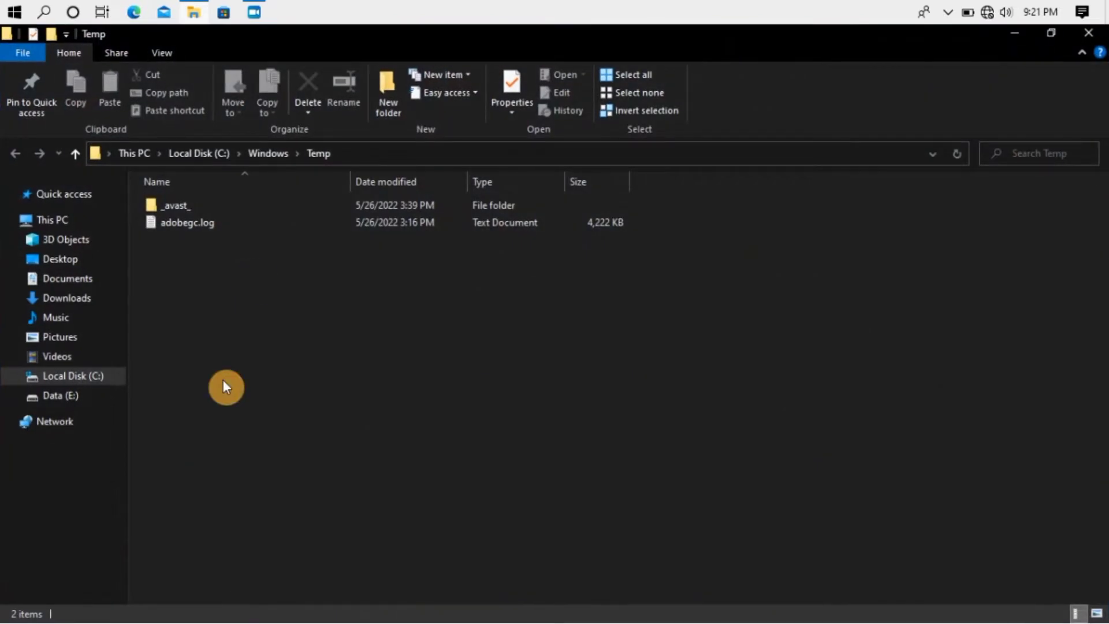
# Step: Try to delete the _avast_ folder and adobegc.log from the Temp folder, skip the items in use, and close the folder
pyautogui.click(213, 222)
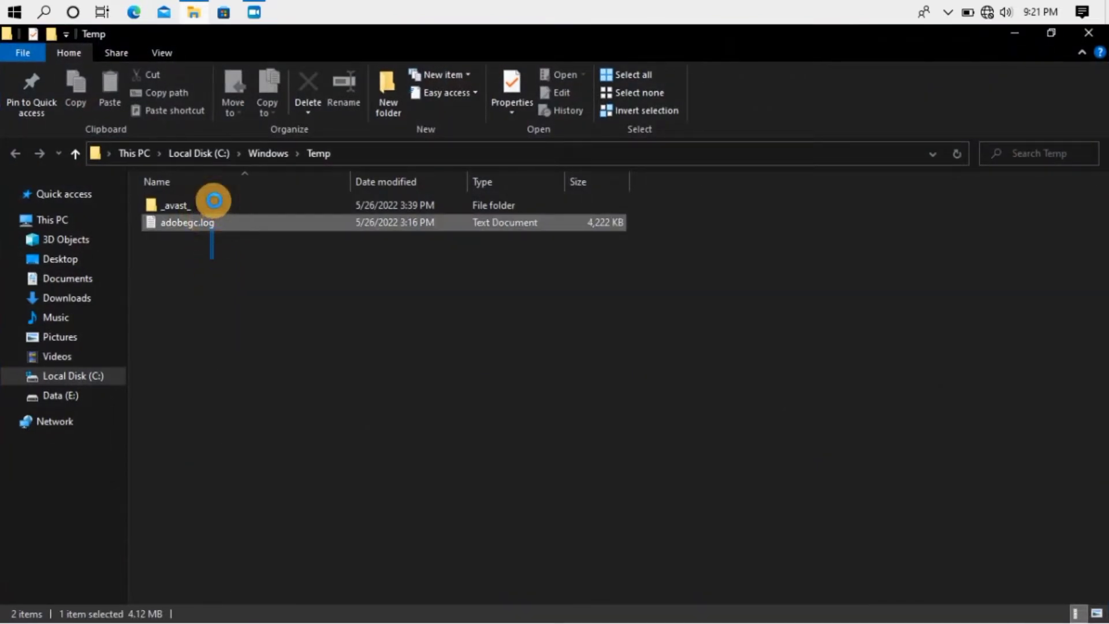
pyautogui.keyDown('shift'); pyautogui.click(214, 200); pyautogui.keyUp('shift')
pyautogui.rightClick(216, 218)
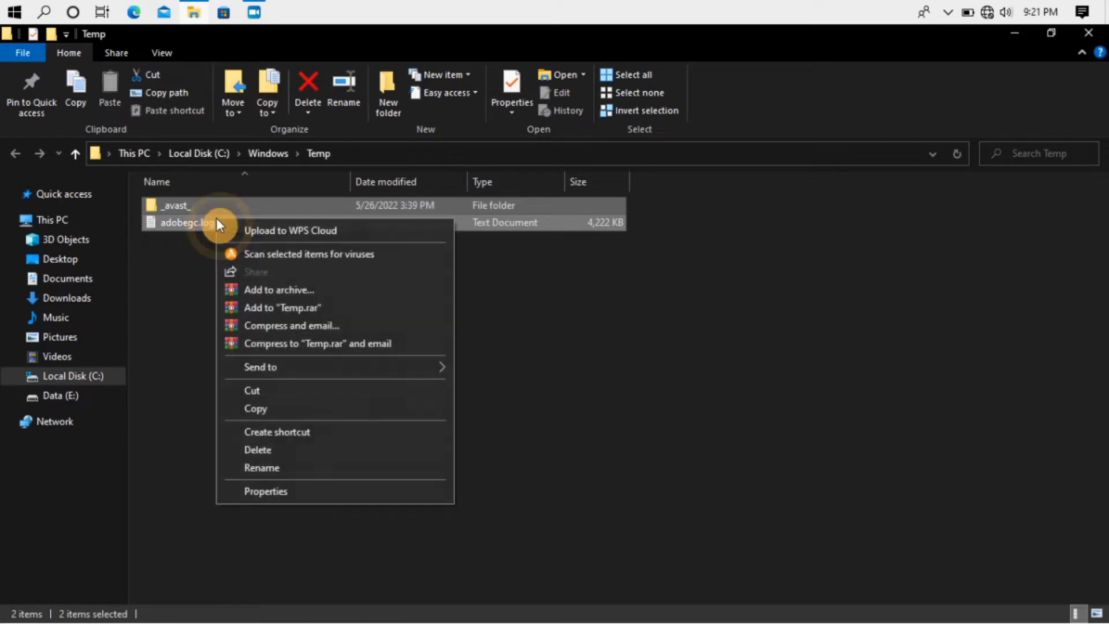
pyautogui.click(244, 454)
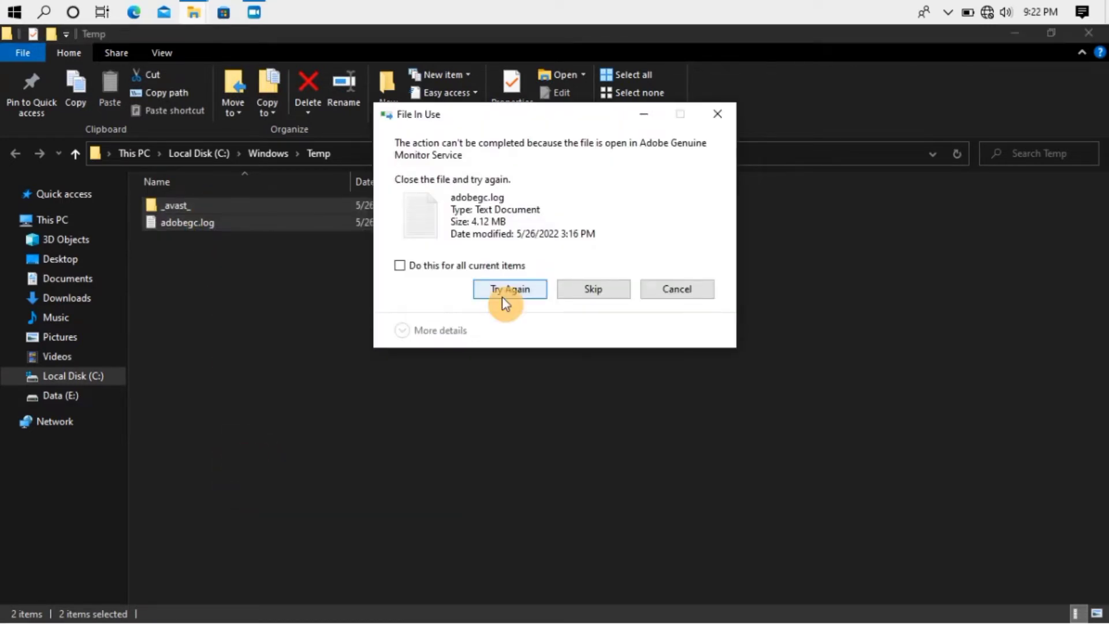
pyautogui.click(502, 292)
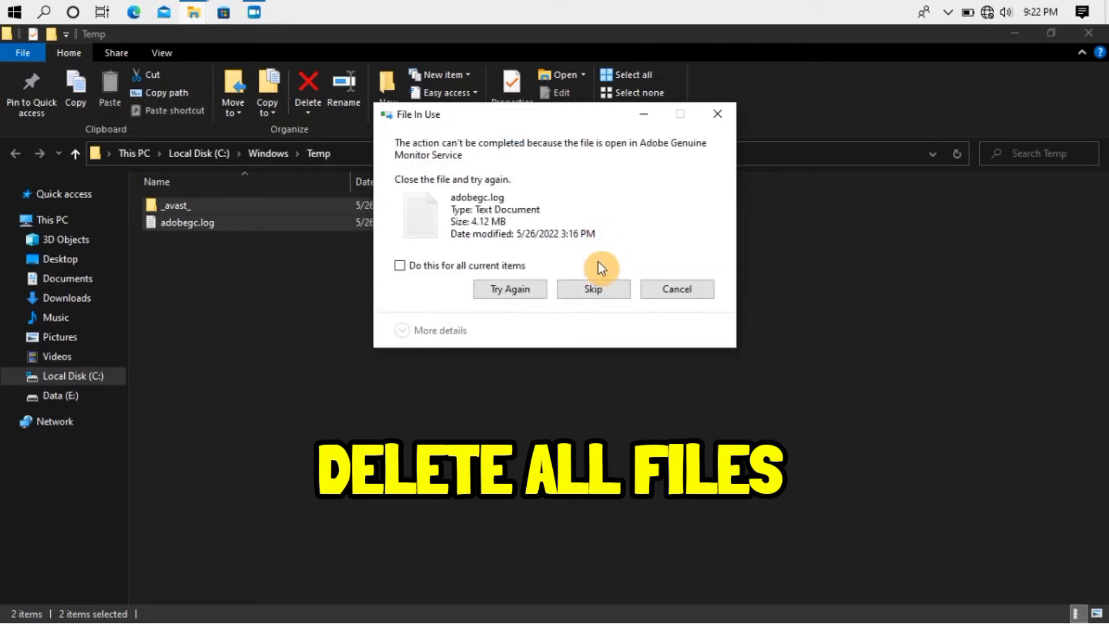
pyautogui.click(597, 294)
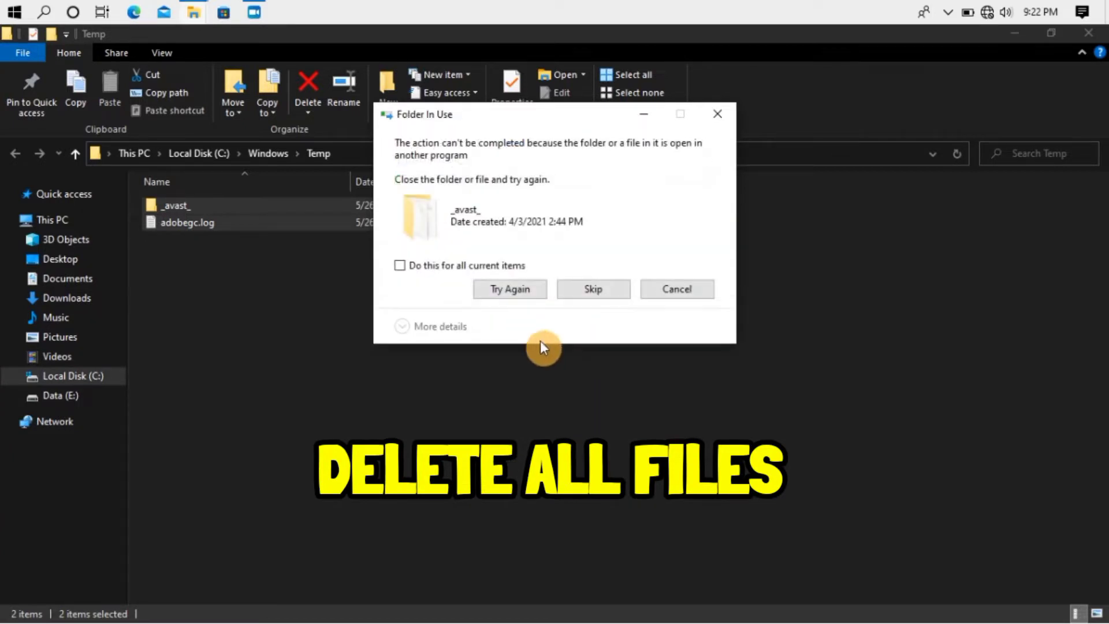
pyautogui.click(603, 296)
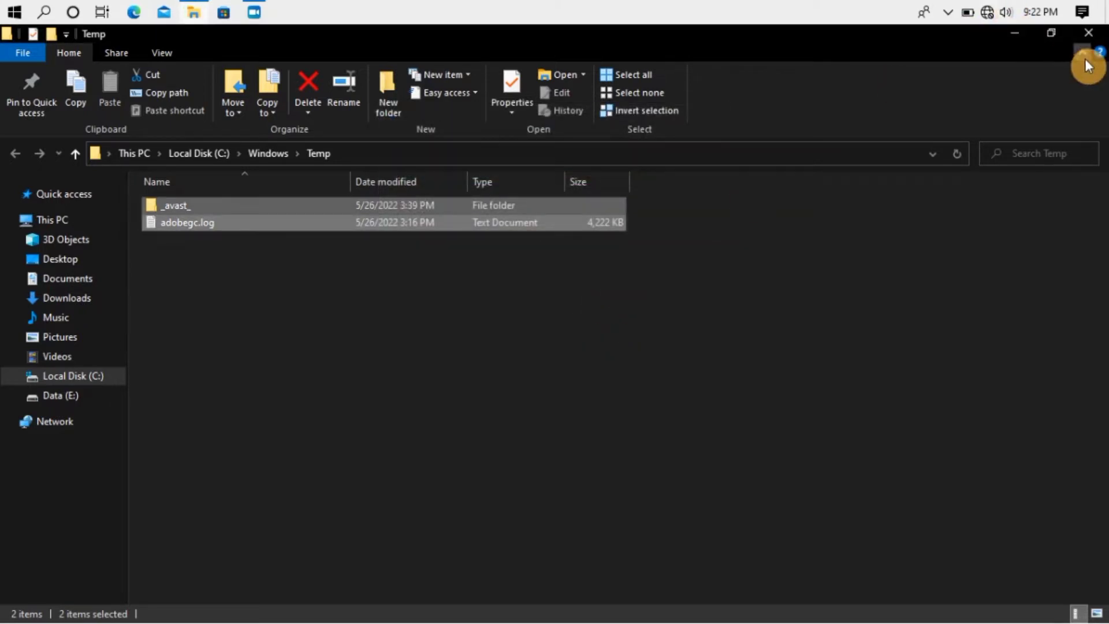
pyautogui.click(1100, 40)
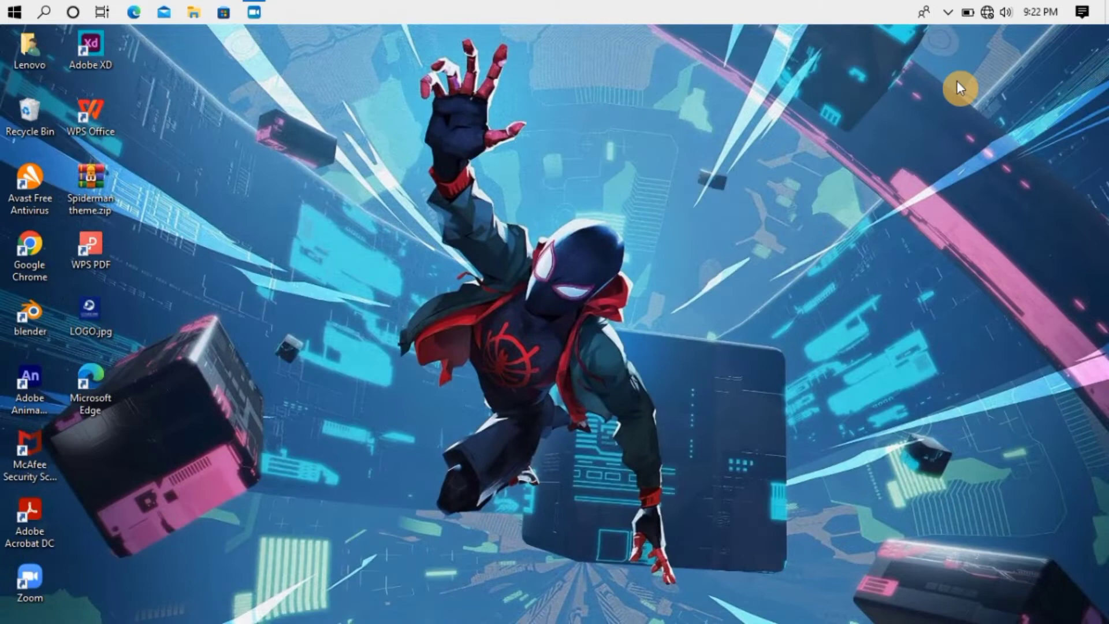
# Step: Refresh the desktop three times
pyautogui.rightClick(704, 232)
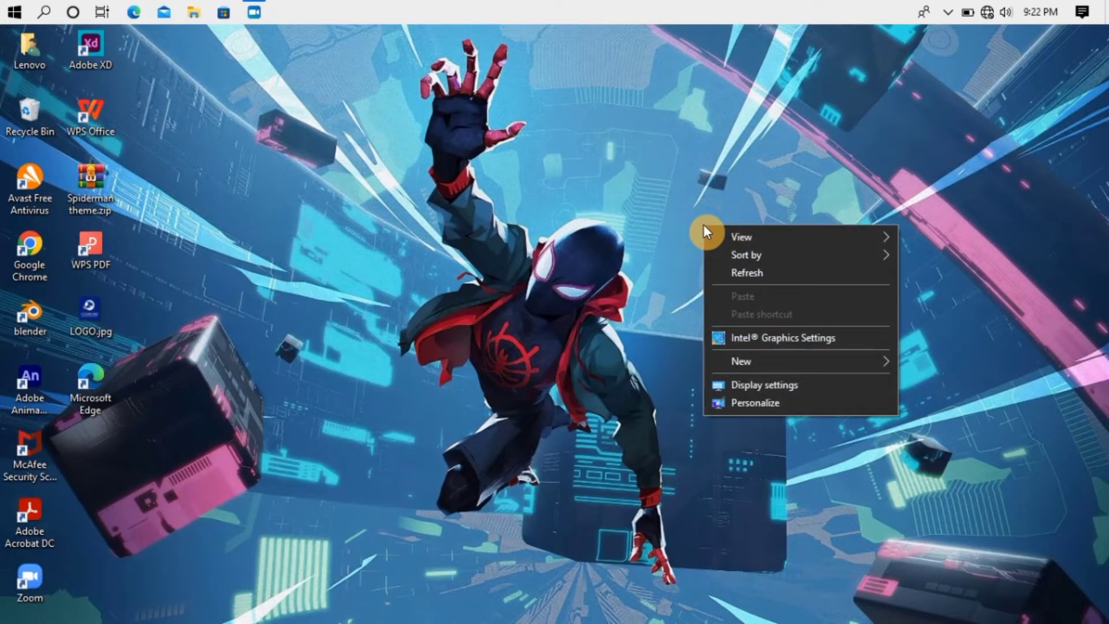
pyautogui.click(719, 275)
pyautogui.rightClick(720, 276)
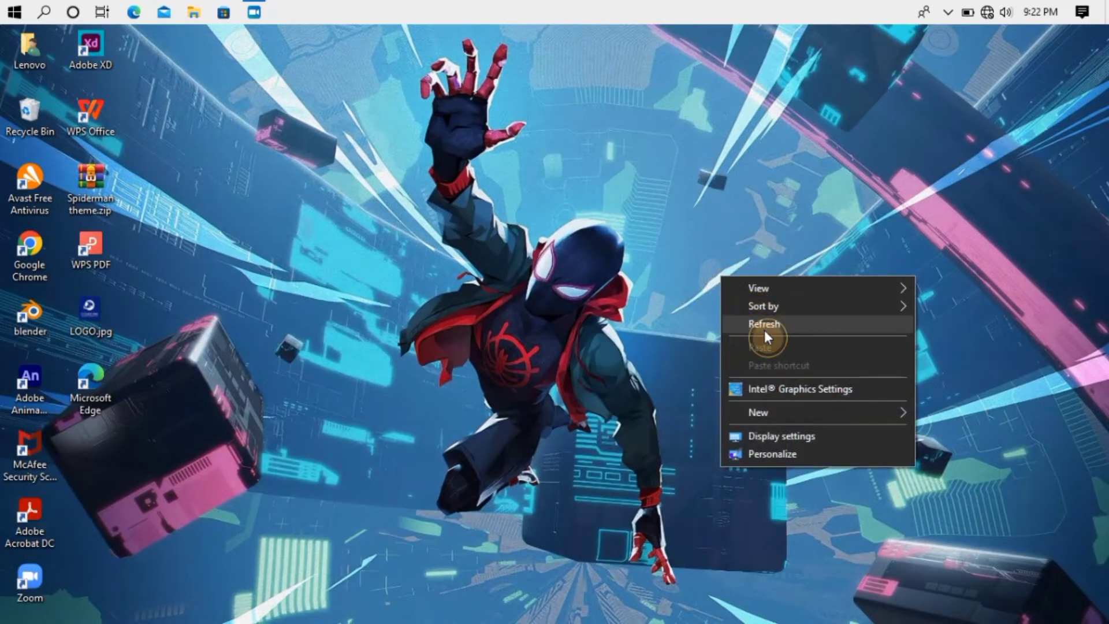
pyautogui.click(765, 331)
pyautogui.rightClick(764, 331)
pyautogui.click(778, 376)
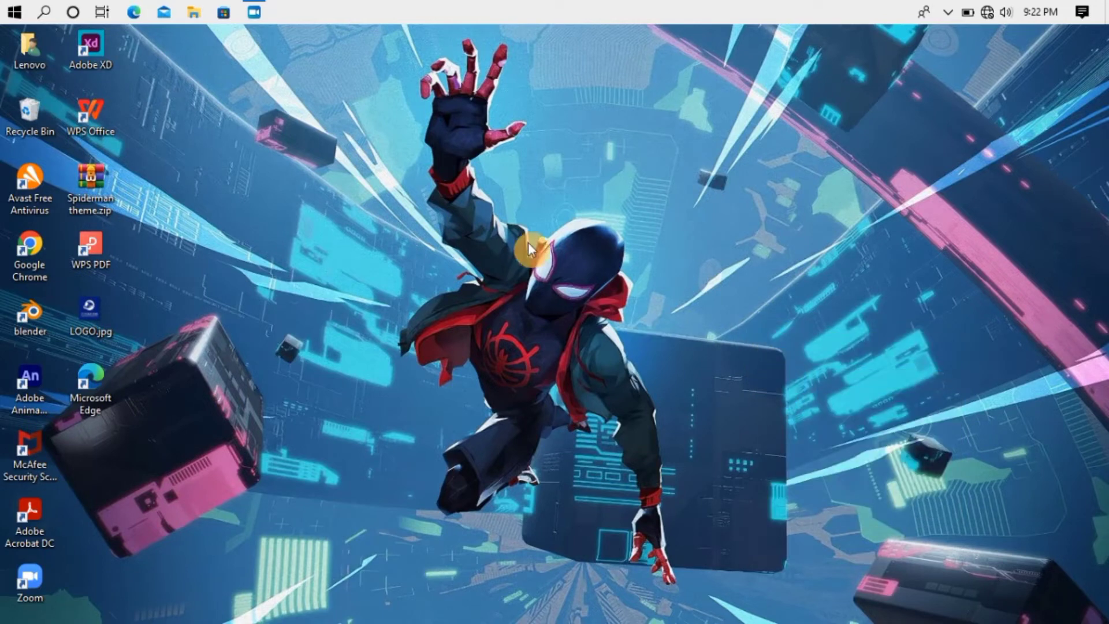
# Step: Find the Run app and try to open a folder with the command %tem%
pyautogui.click(14, 13)
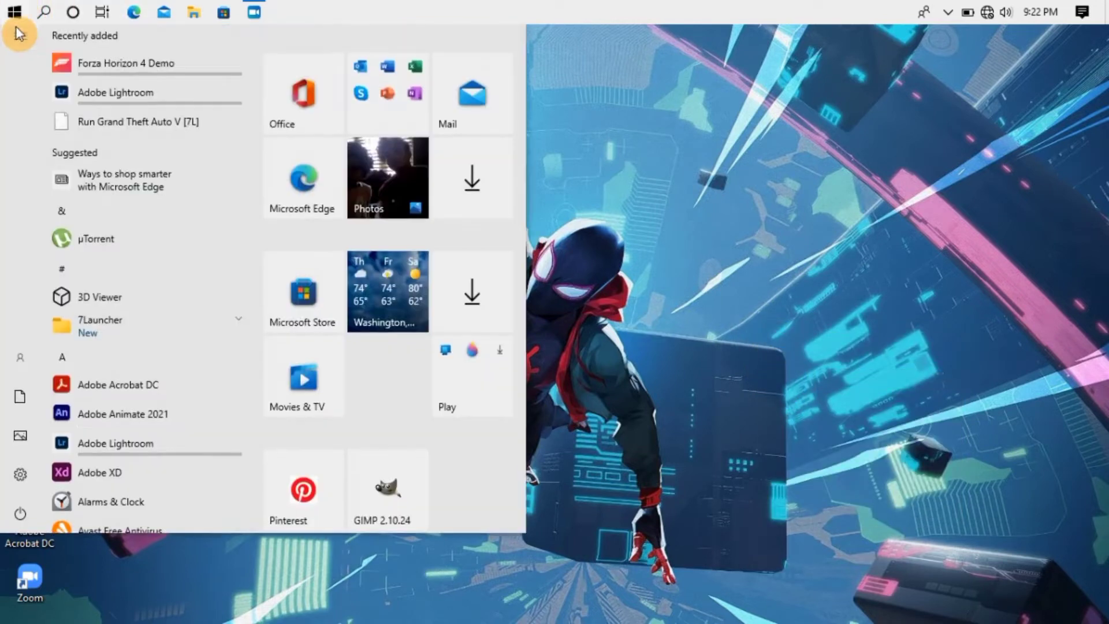
pyautogui.write('ru')
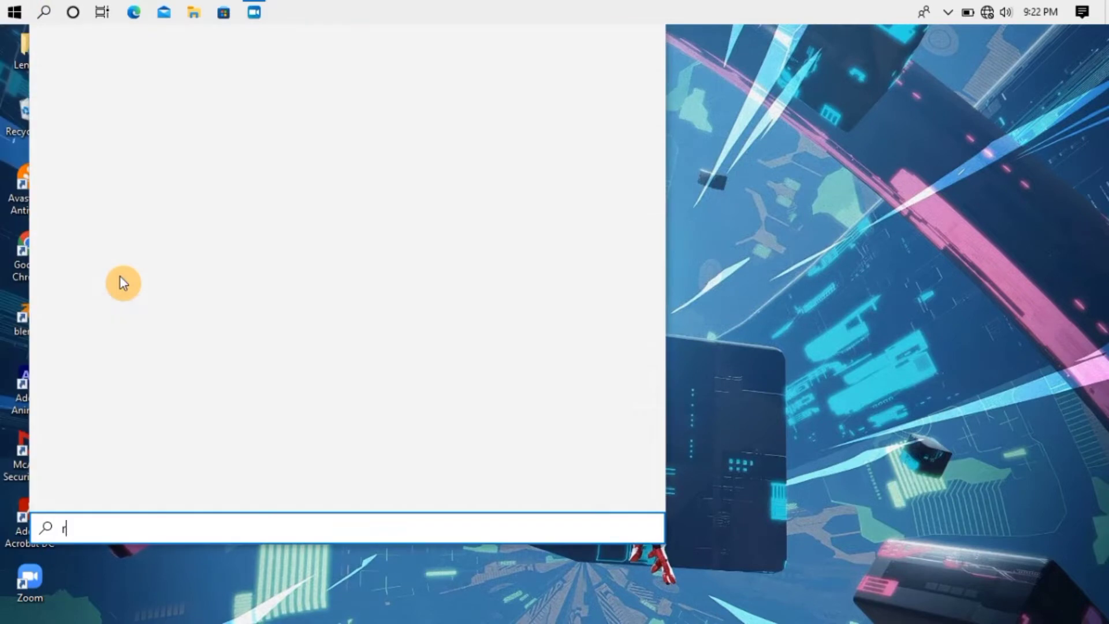
pyautogui.click(143, 122)
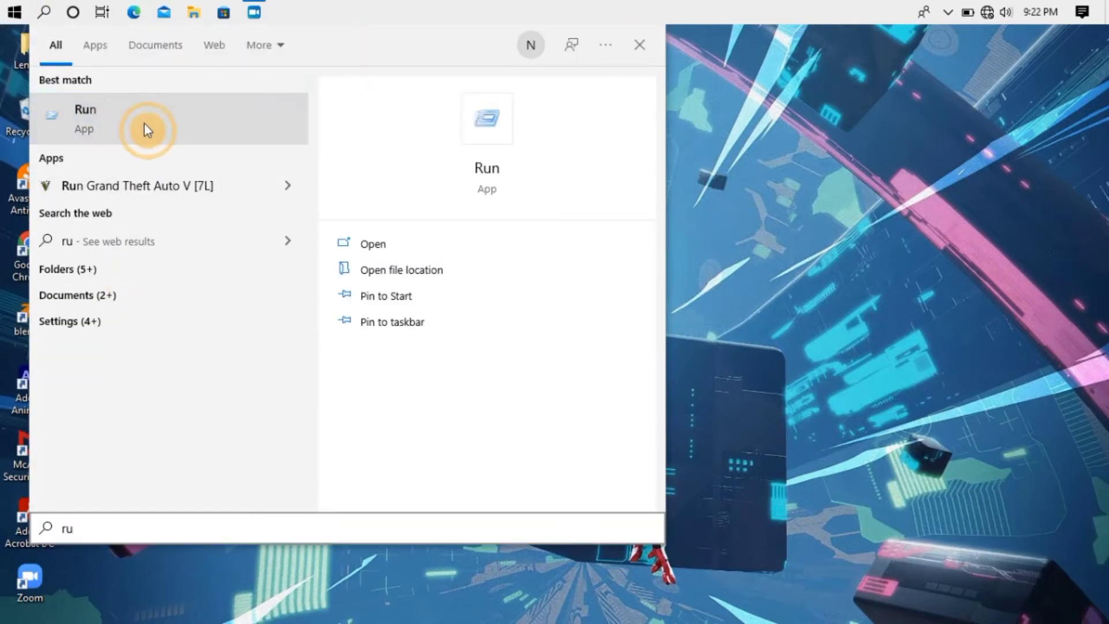
pyautogui.press('BackSpace')
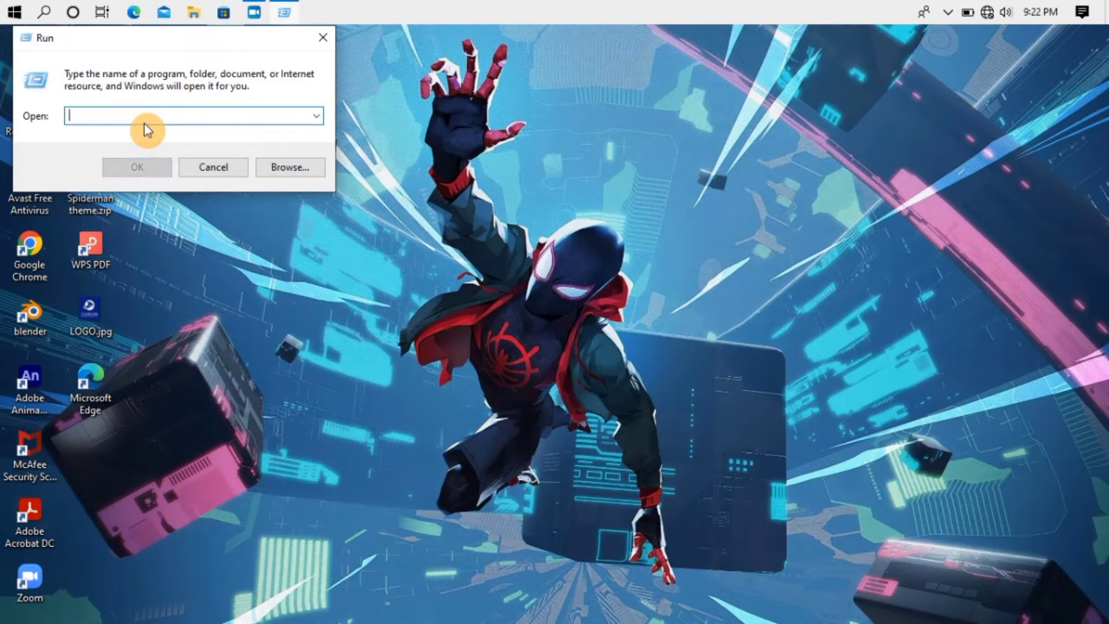
pyautogui.write('%')
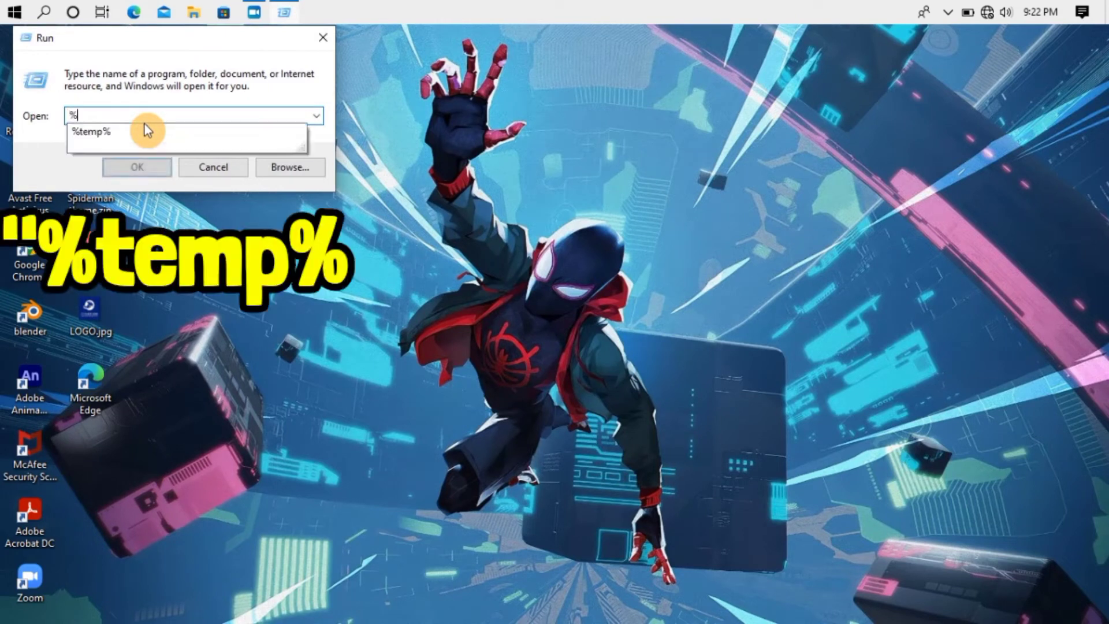
pyautogui.write('tem')
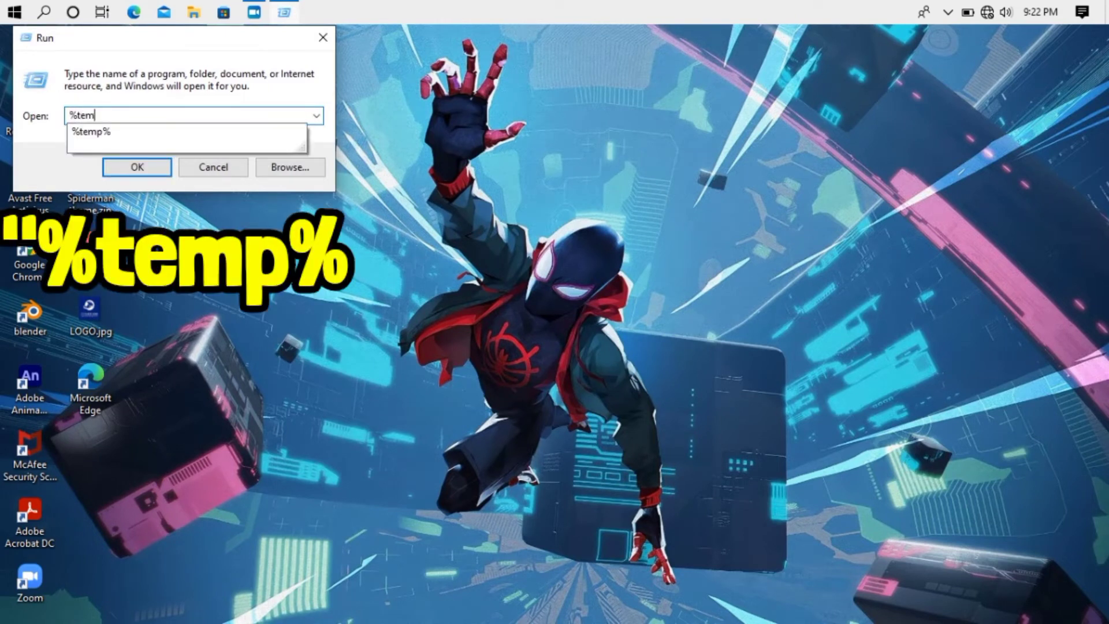
pyautogui.write('%')
pyautogui.press('Return')
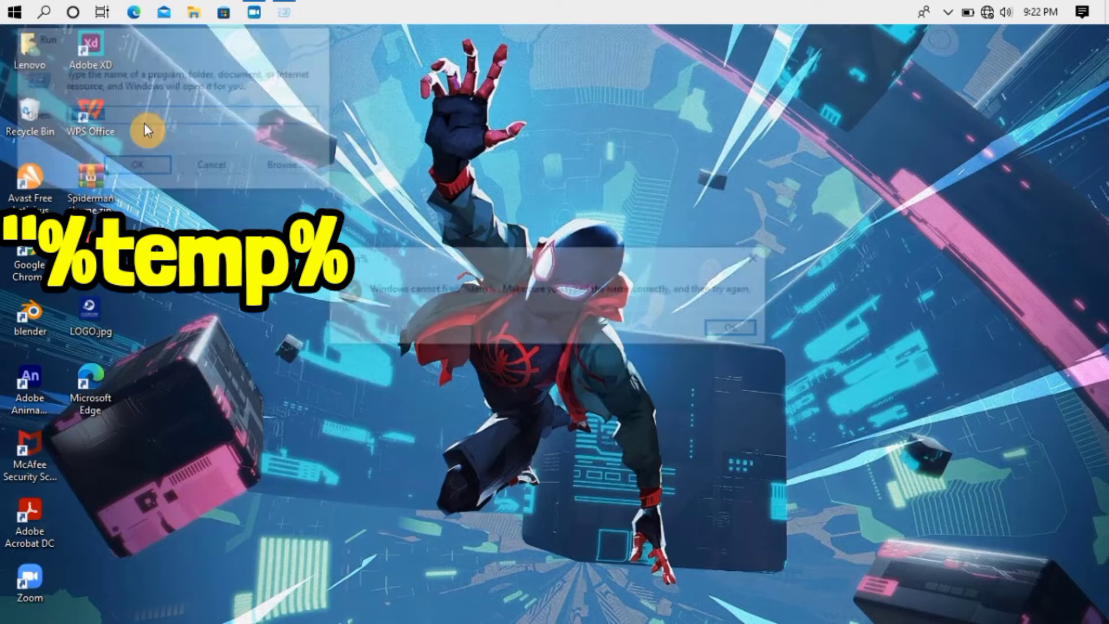
pyautogui.click(747, 330)
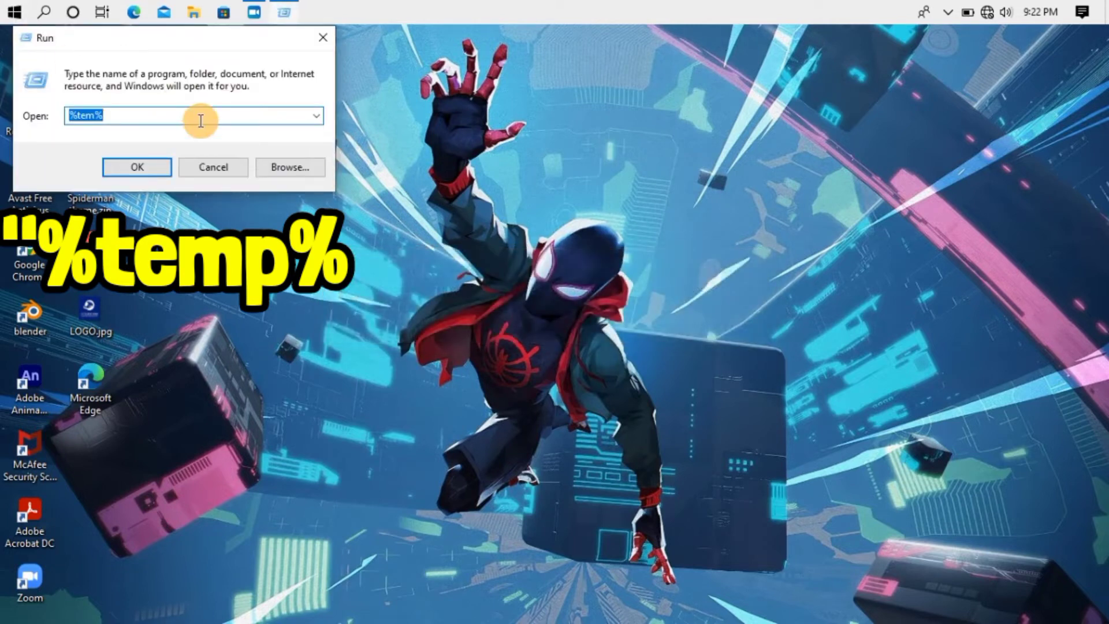
# Step: Correct the Run command to %temp% and open the user's local Temp folder with it
pyautogui.click(201, 120)
pyautogui.click(94, 118)
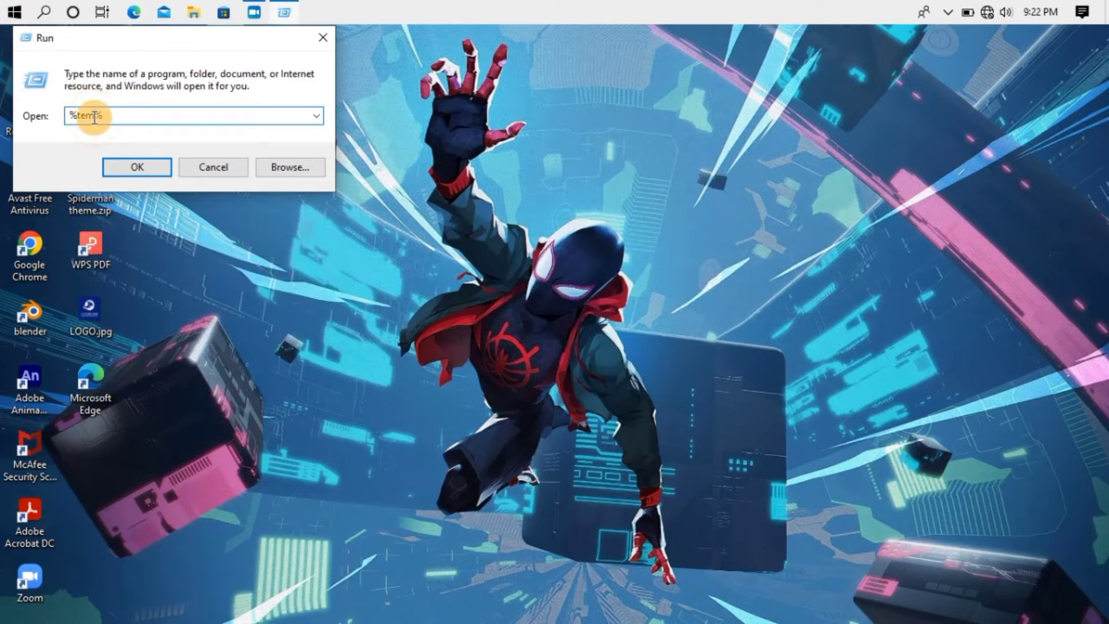
pyautogui.write('p')
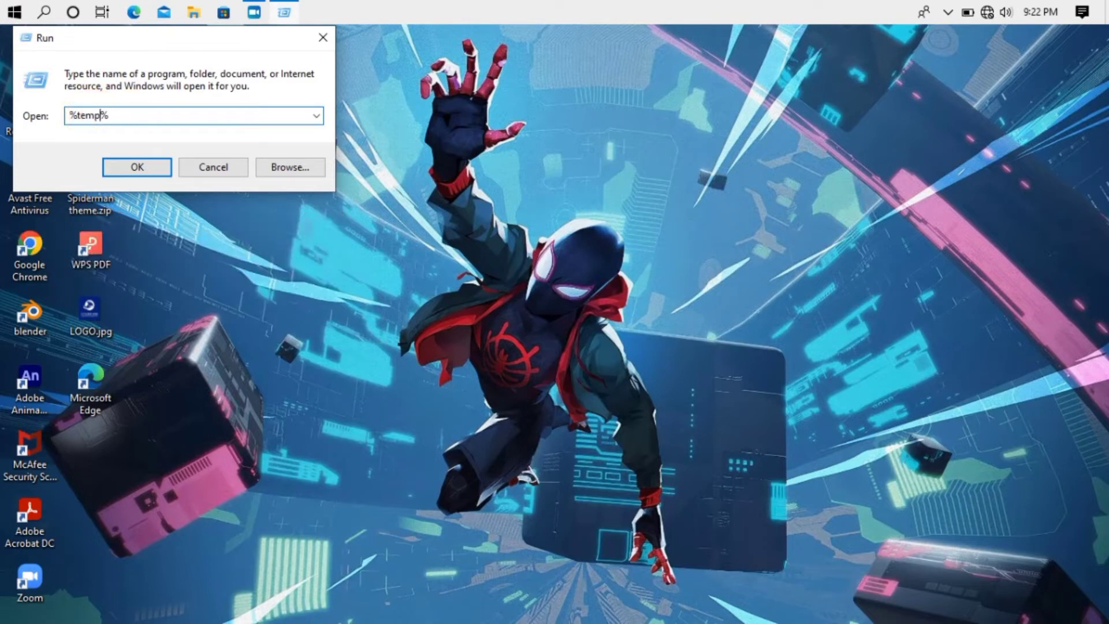
pyautogui.click(141, 166)
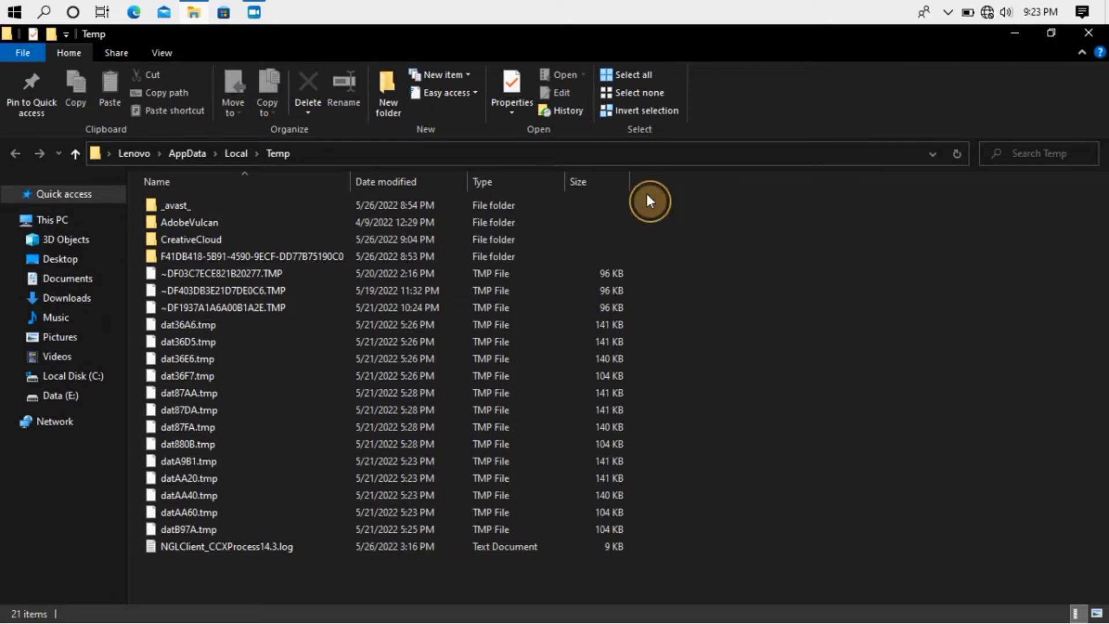
# Step: Delete all items in the local Temp folder, skipping files in use and cancelling for the locked folder, and close the folder
pyautogui.moveTo(647, 193); pyautogui.dragTo(540, 599)
pyautogui.rightClick(522, 410)
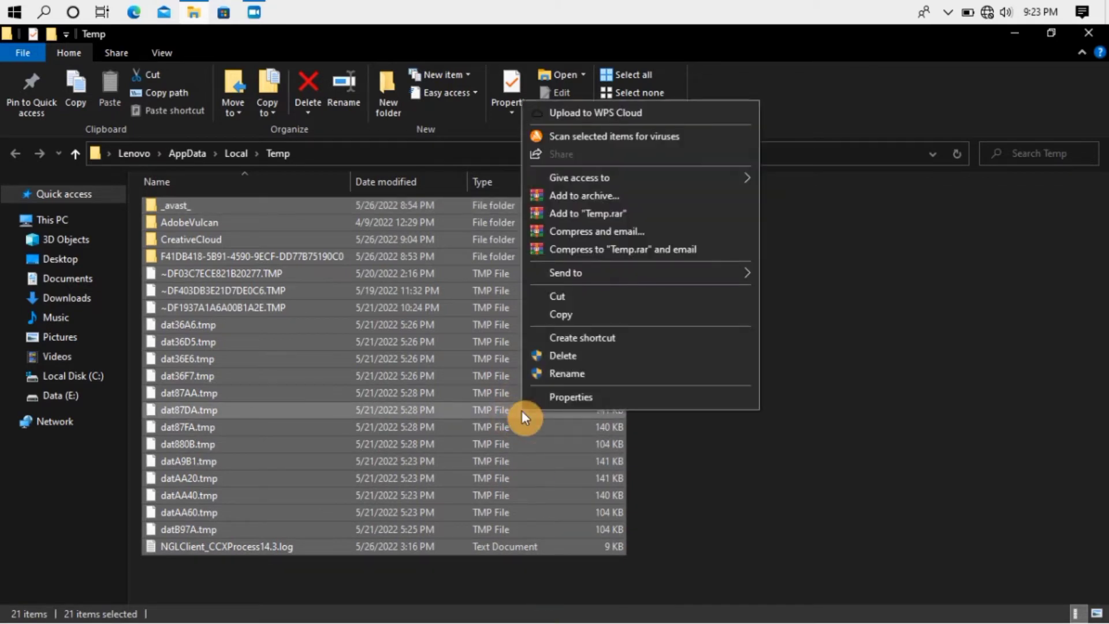
pyautogui.click(561, 352)
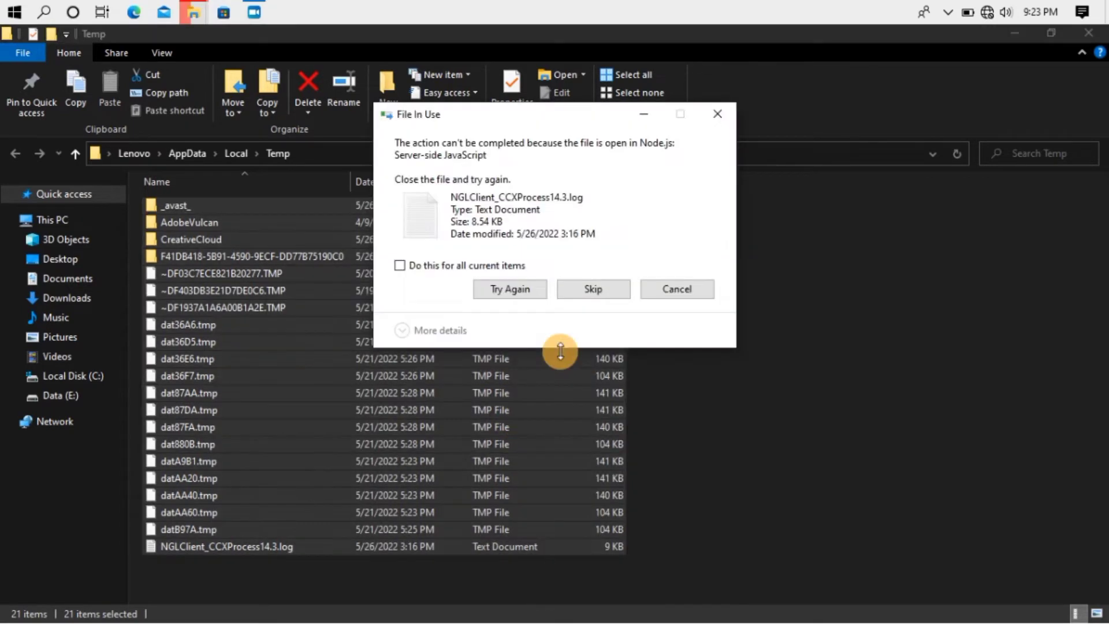
pyautogui.click(590, 294)
pyautogui.click(590, 294)
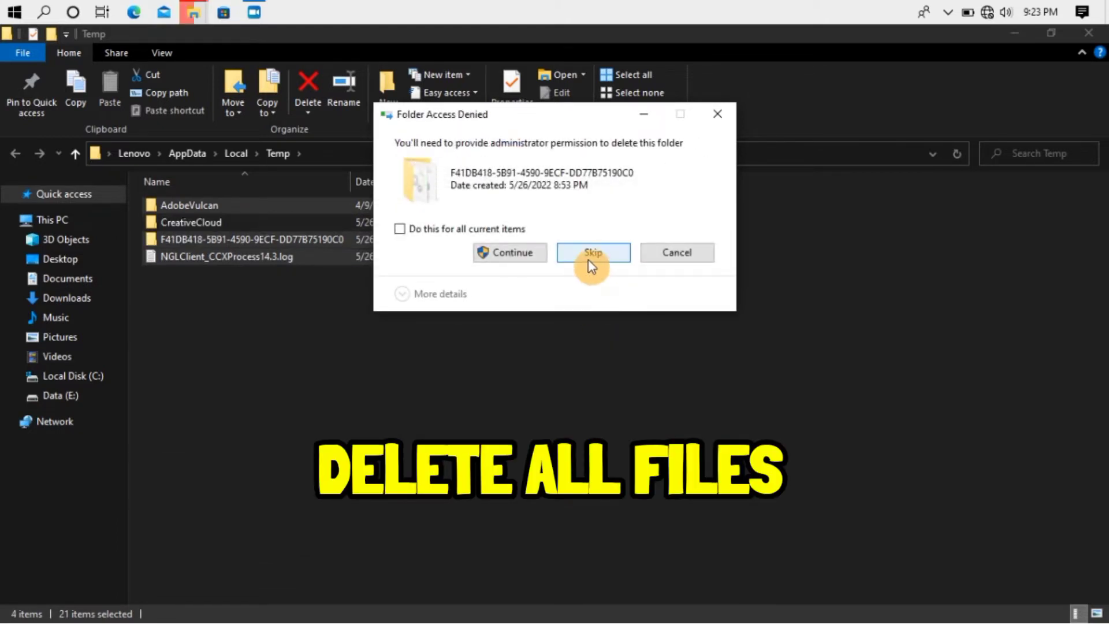
pyautogui.click(527, 254)
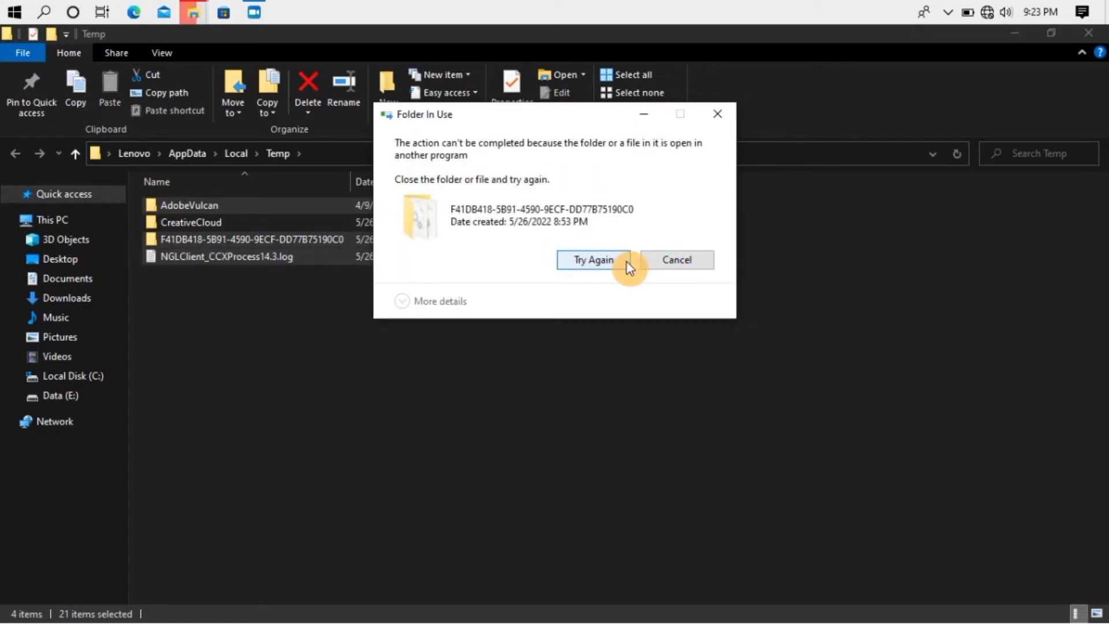
pyautogui.click(651, 262)
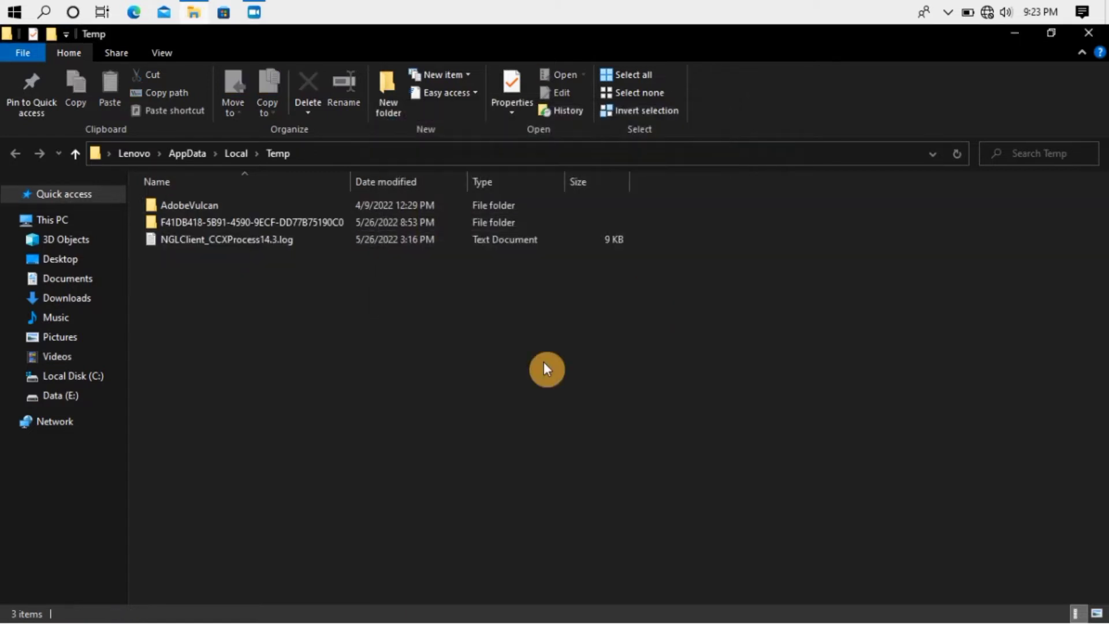
pyautogui.click(1088, 32)
# Step: Refresh the desktop twice
pyautogui.rightClick(688, 226)
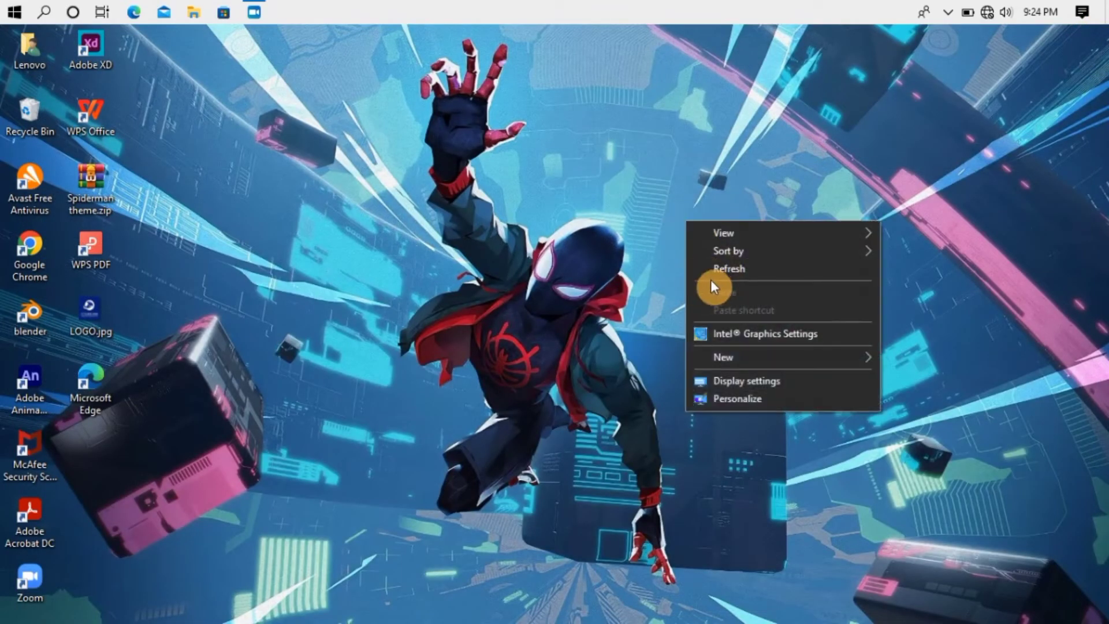
pyautogui.click(715, 270)
pyautogui.rightClick(715, 270)
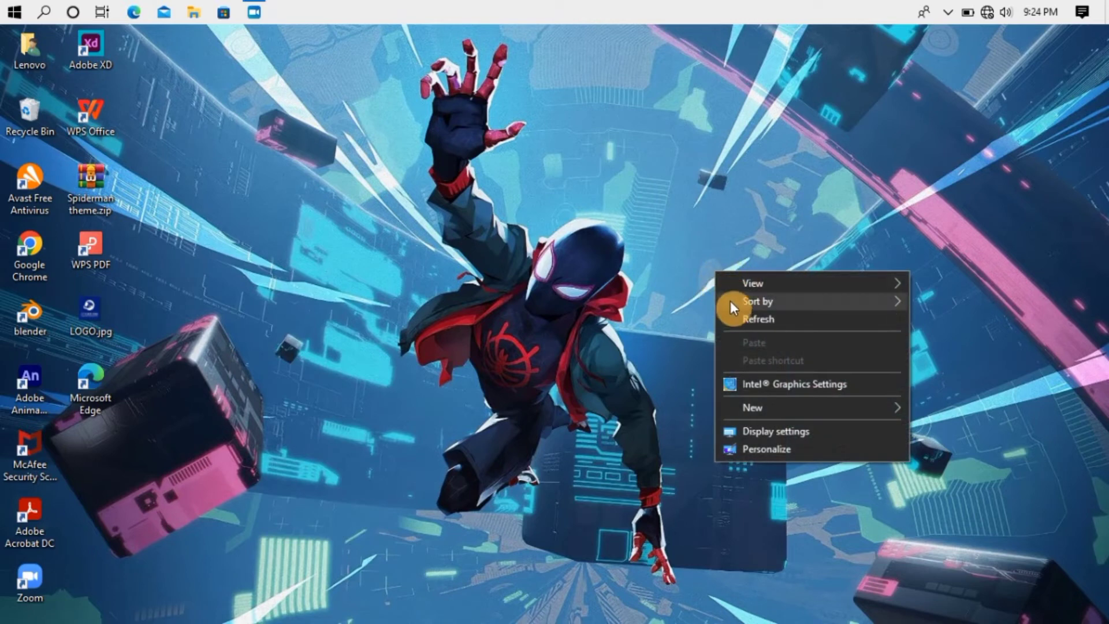
pyautogui.click(733, 317)
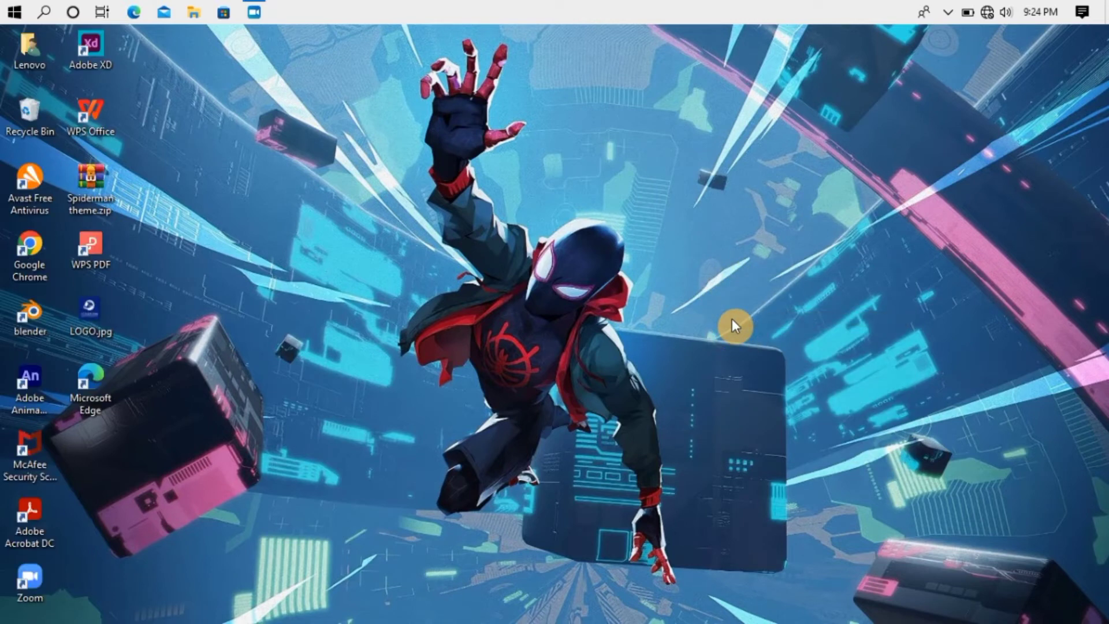
# Step: Switch to File Explorer and open the properties of Local Disk (C:) from This PC
pyautogui.click(15, 13)
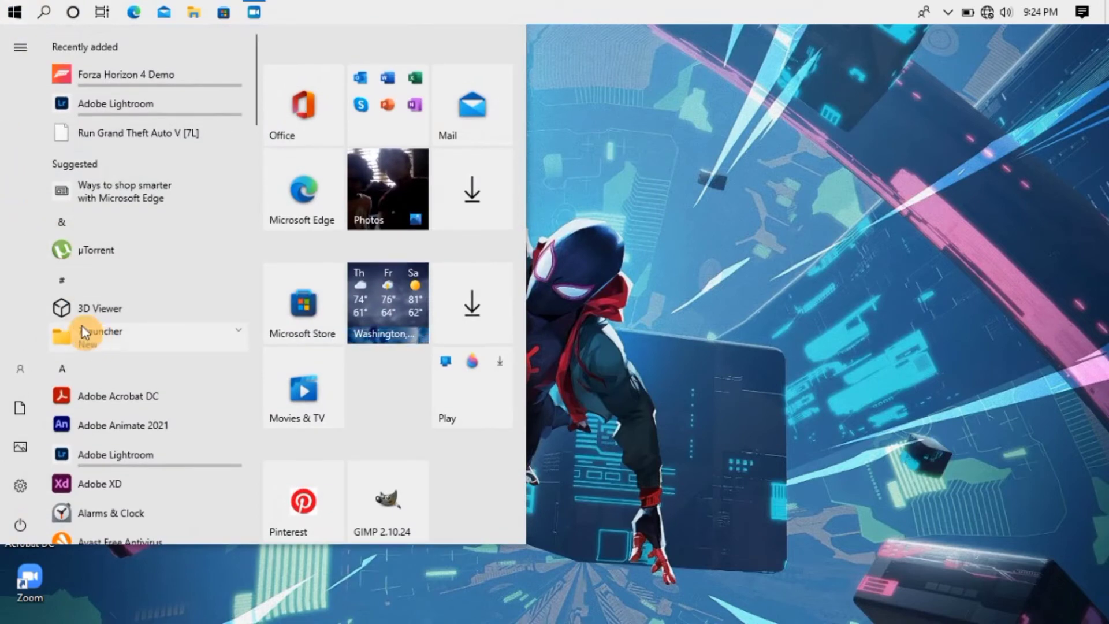
pyautogui.click(180, 13)
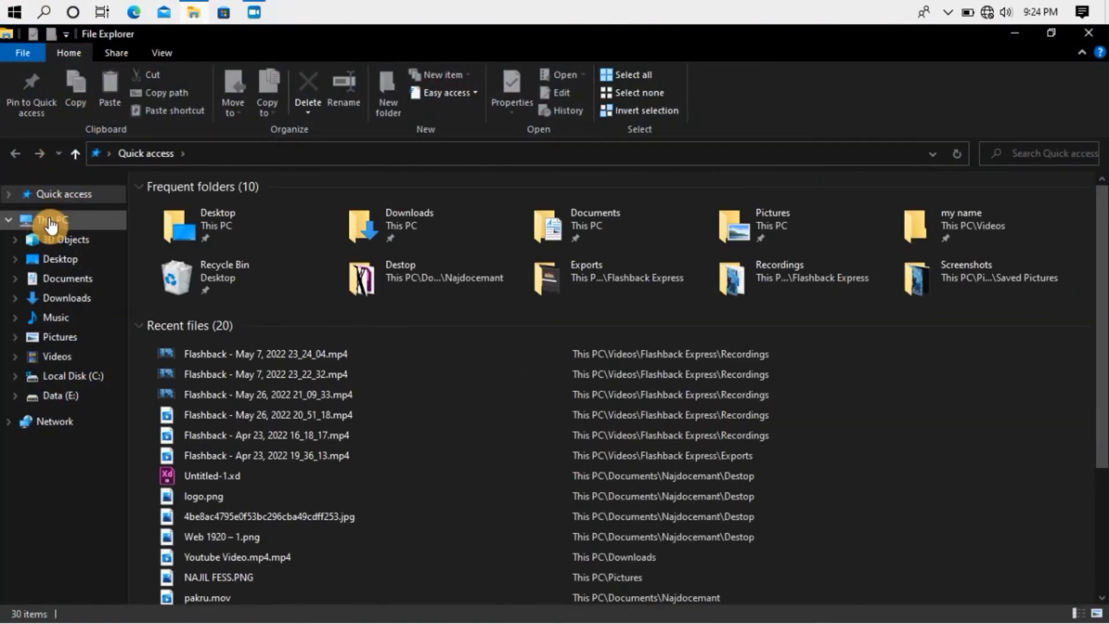
pyautogui.click(51, 223)
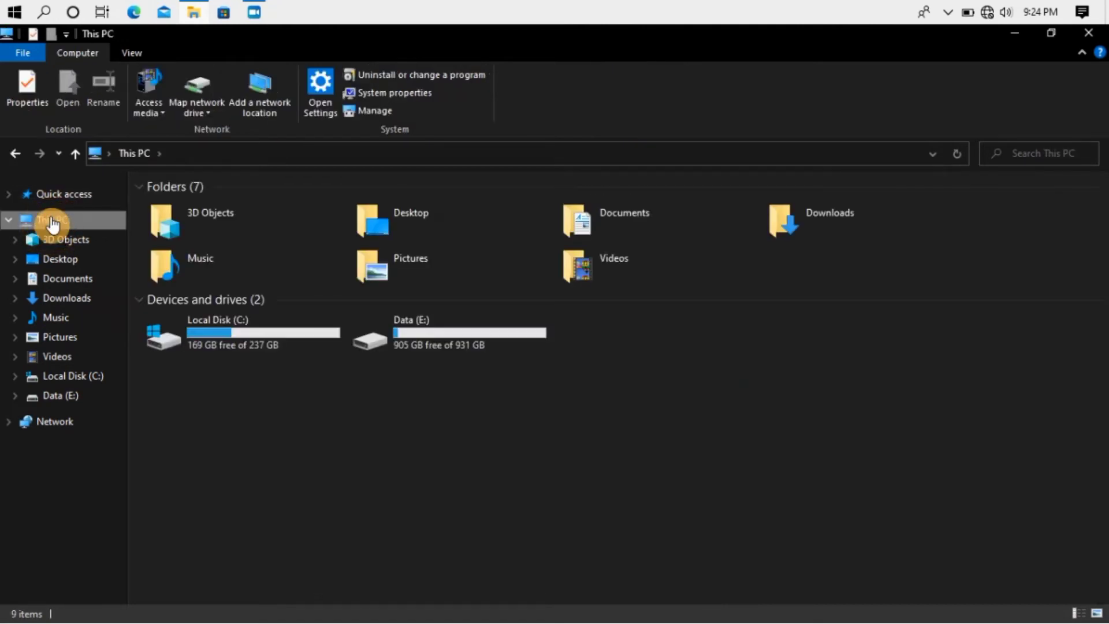
pyautogui.rightClick(203, 326)
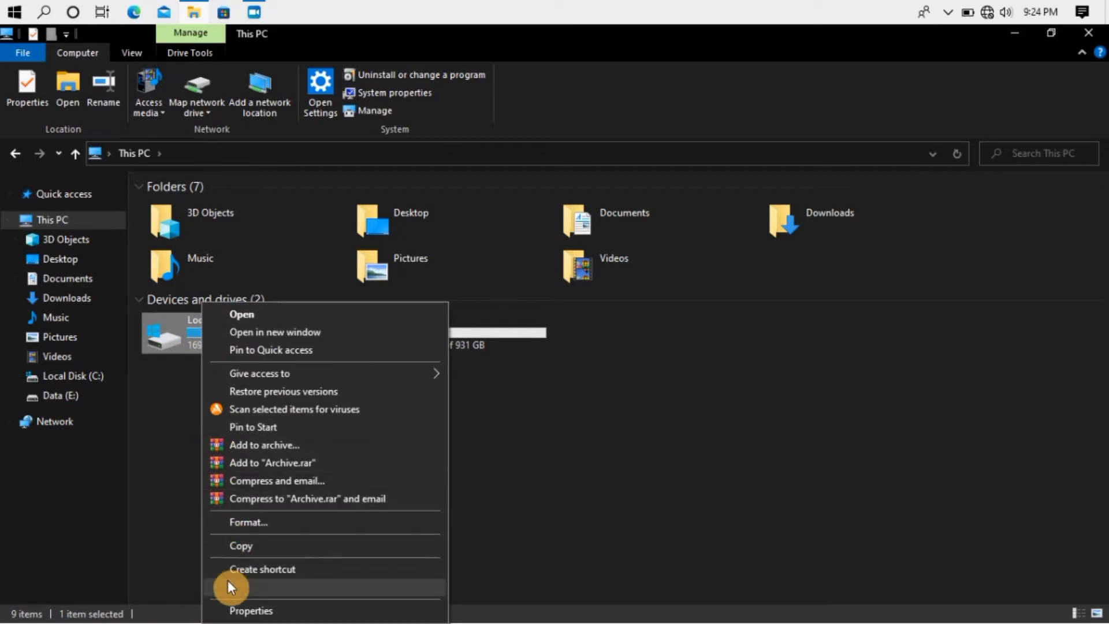
pyautogui.click(249, 610)
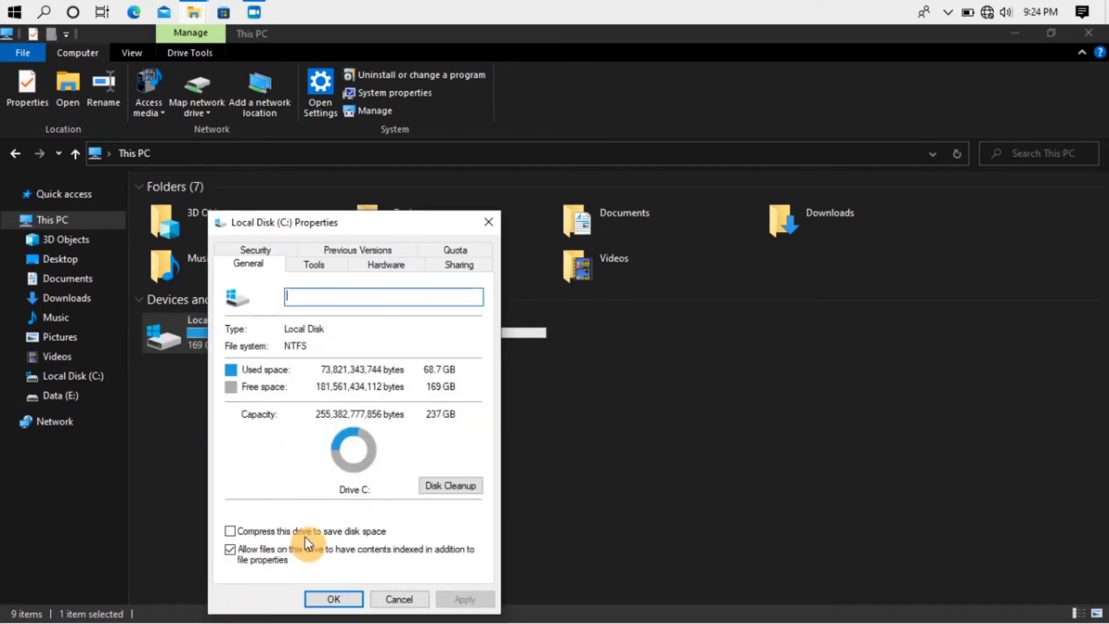
# Step: Start Disk Cleanup for drive C: and also mark DirectX Shader Cache, Delivery Optimization Files, Recycle Bin and Temporary files for deletion
pyautogui.click(451, 487)
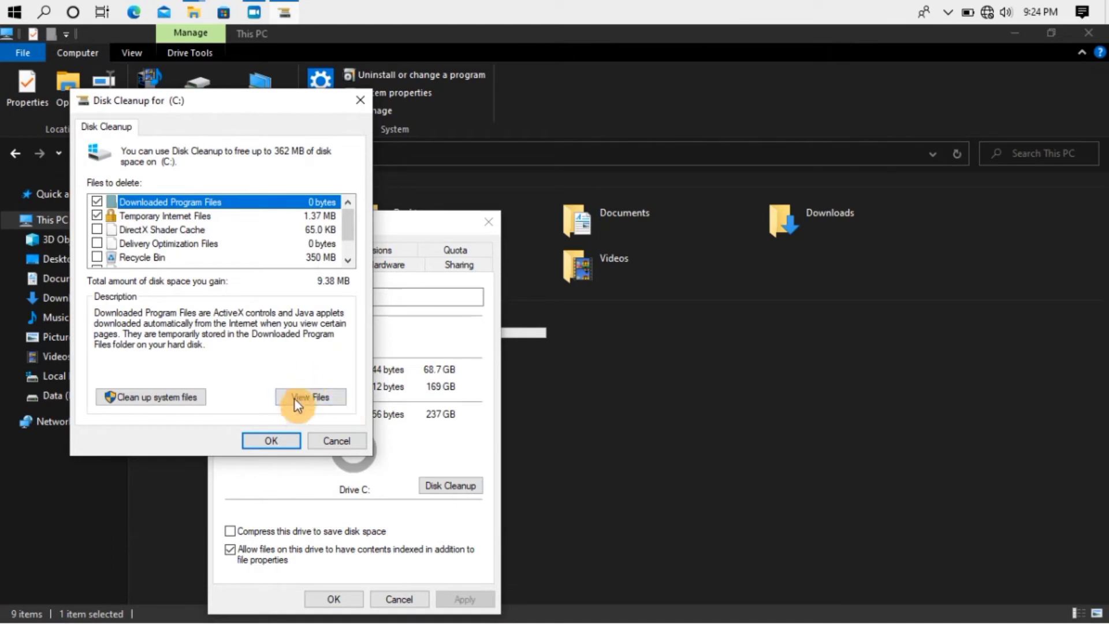
pyautogui.click(362, 99)
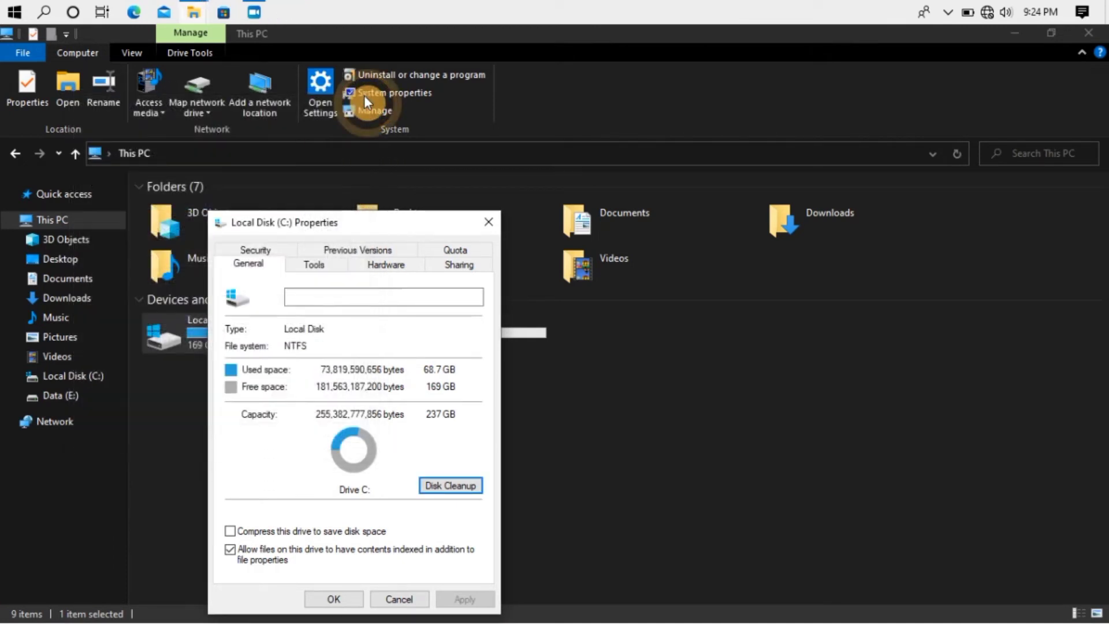
pyautogui.click(460, 486)
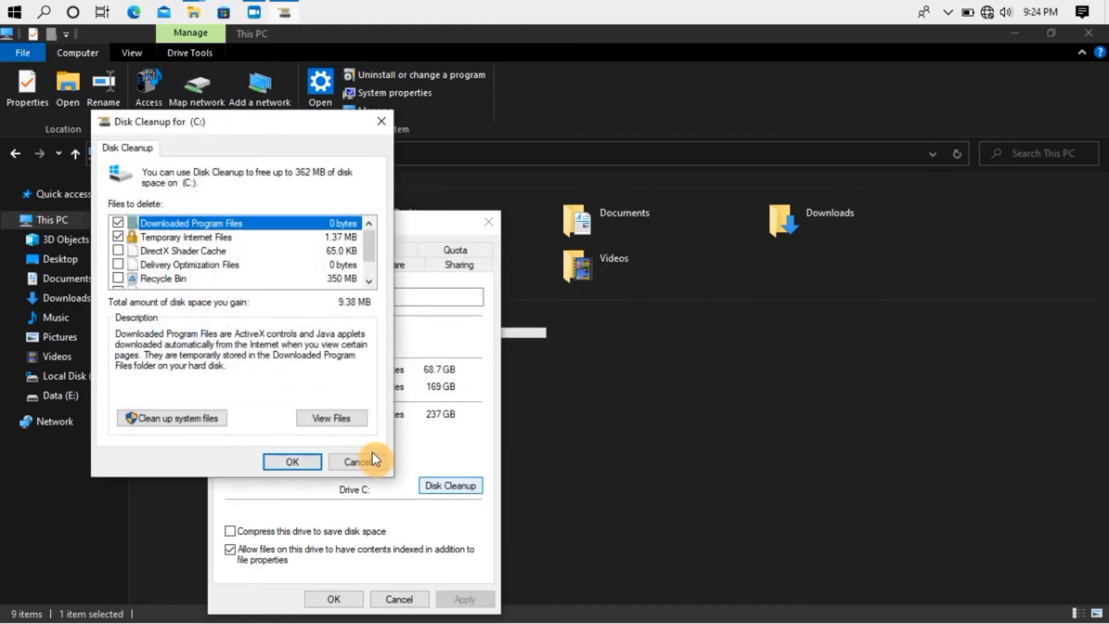
pyautogui.click(199, 251)
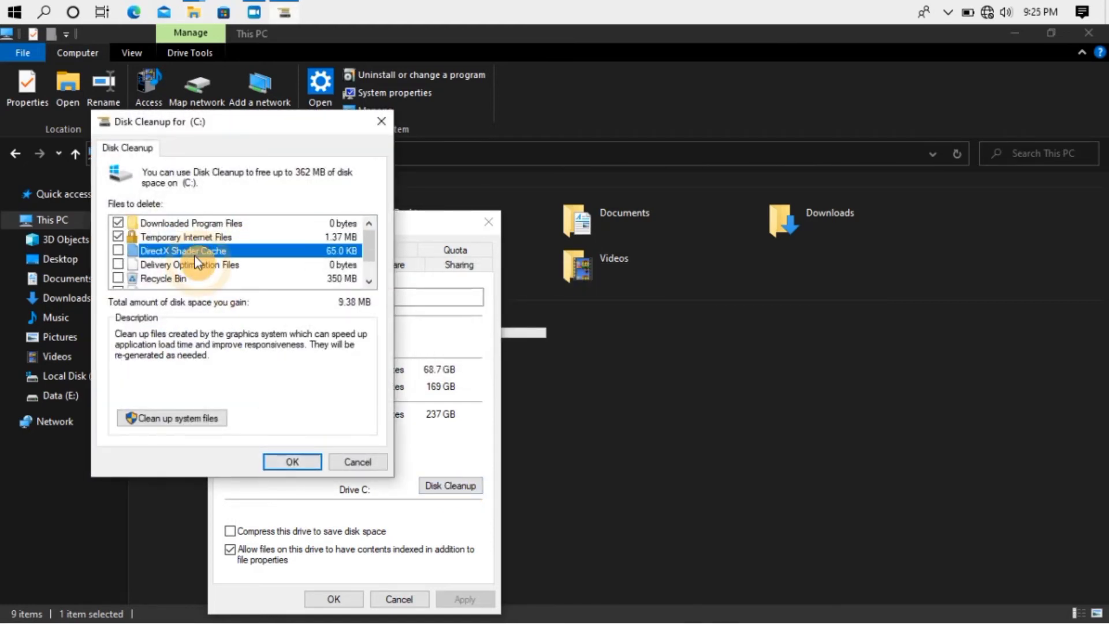
pyautogui.click(118, 251)
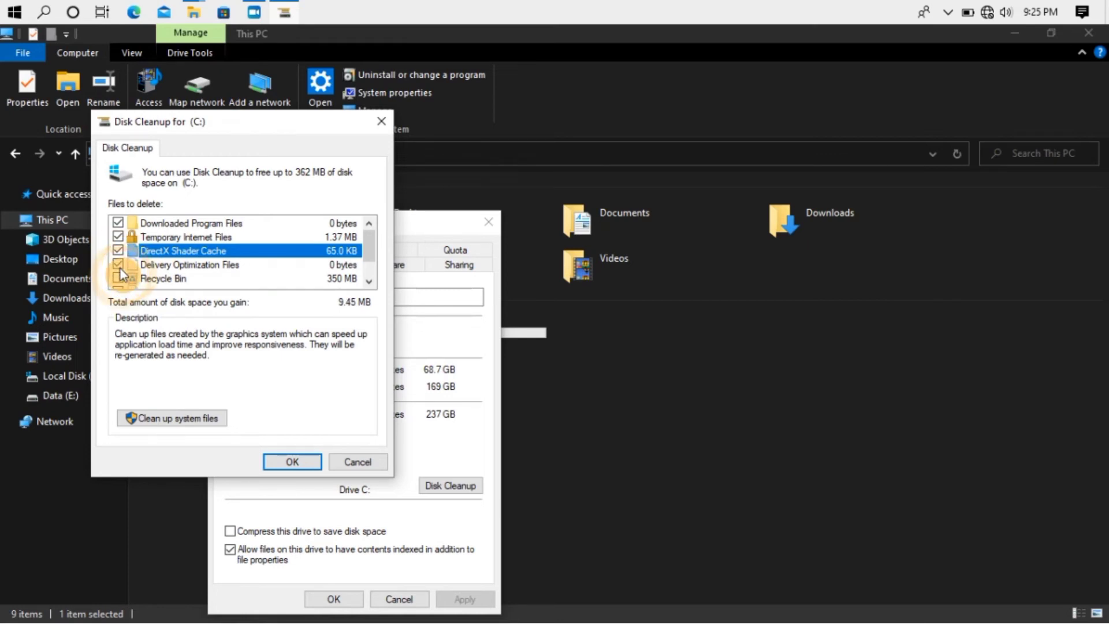
pyautogui.scroll(-1, 120, 268)
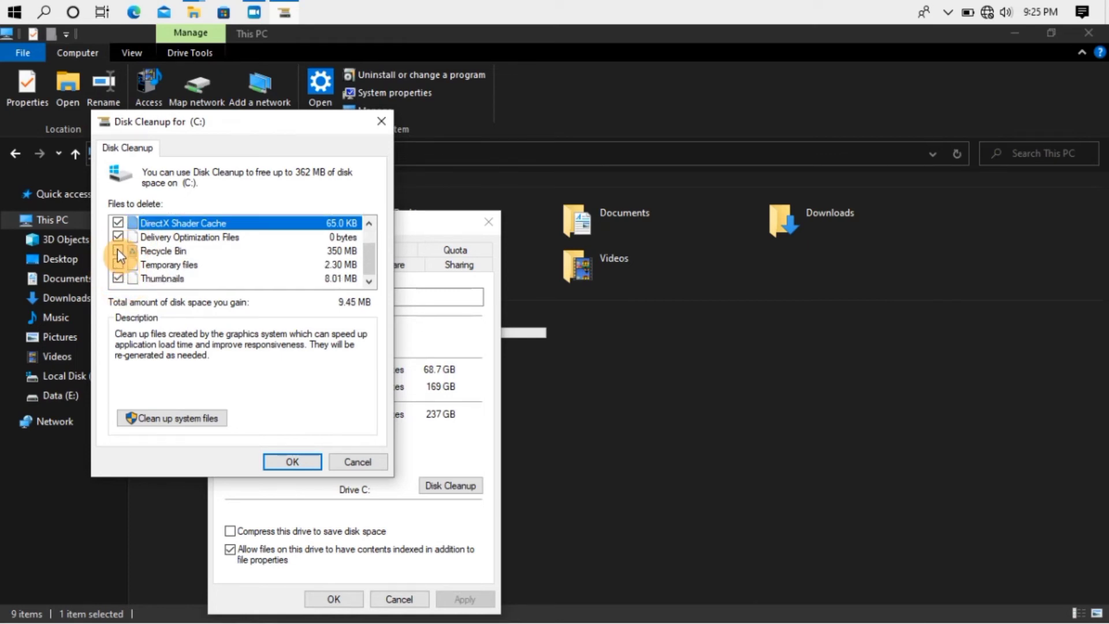
pyautogui.click(117, 251)
pyautogui.click(118, 265)
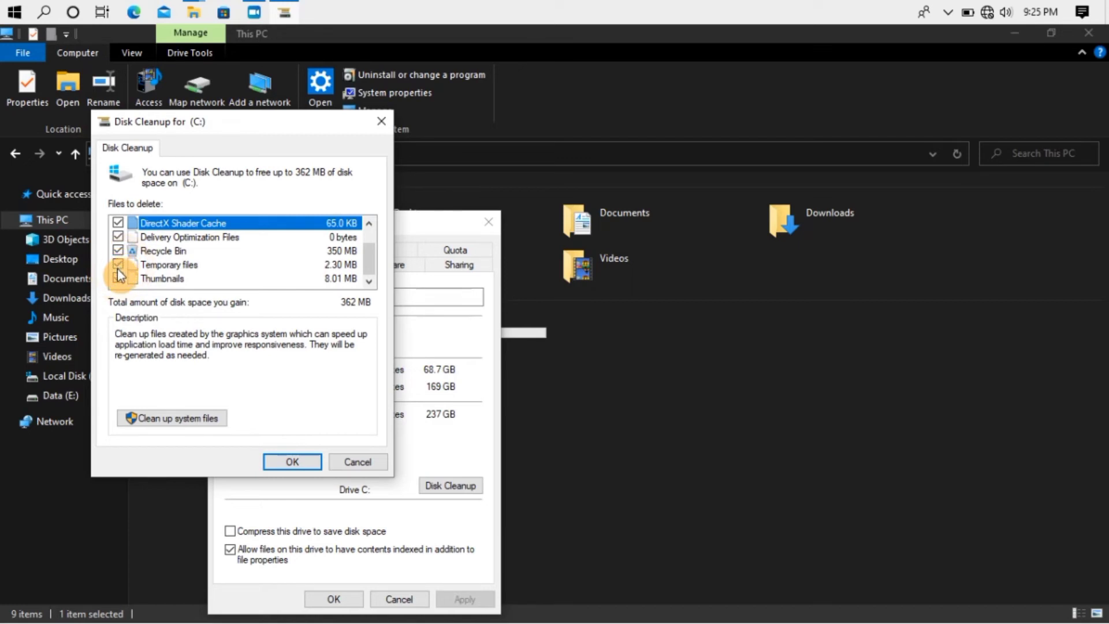
pyautogui.scroll(1, 140, 261)
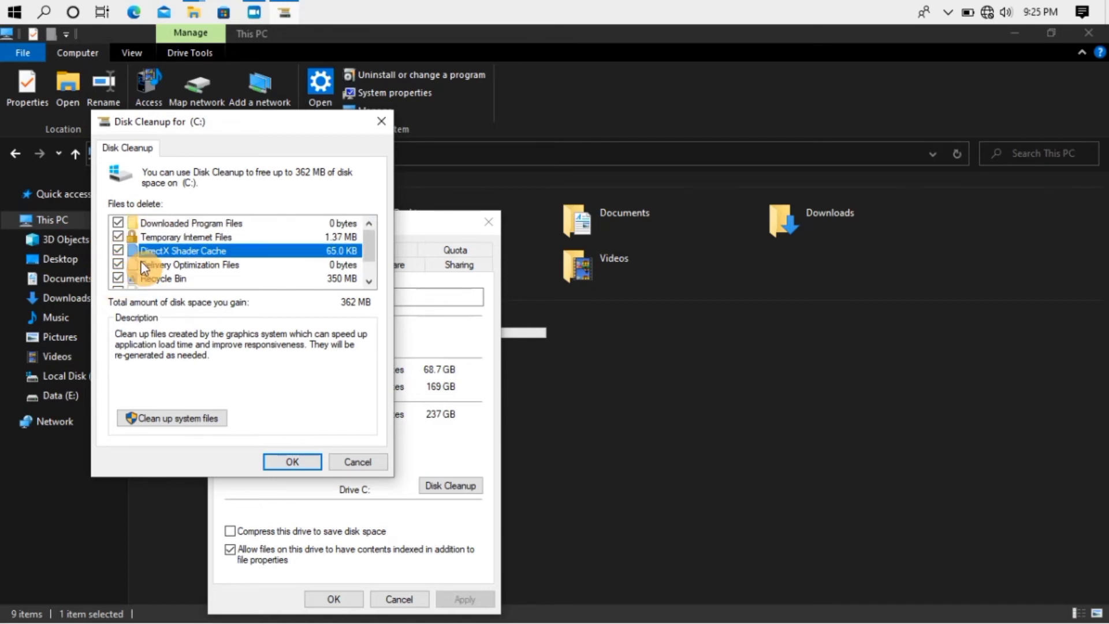
# Step: Permanently delete the marked files, granting administrator permission for all current items, and close the drive properties and File Explorer
pyautogui.click(287, 466)
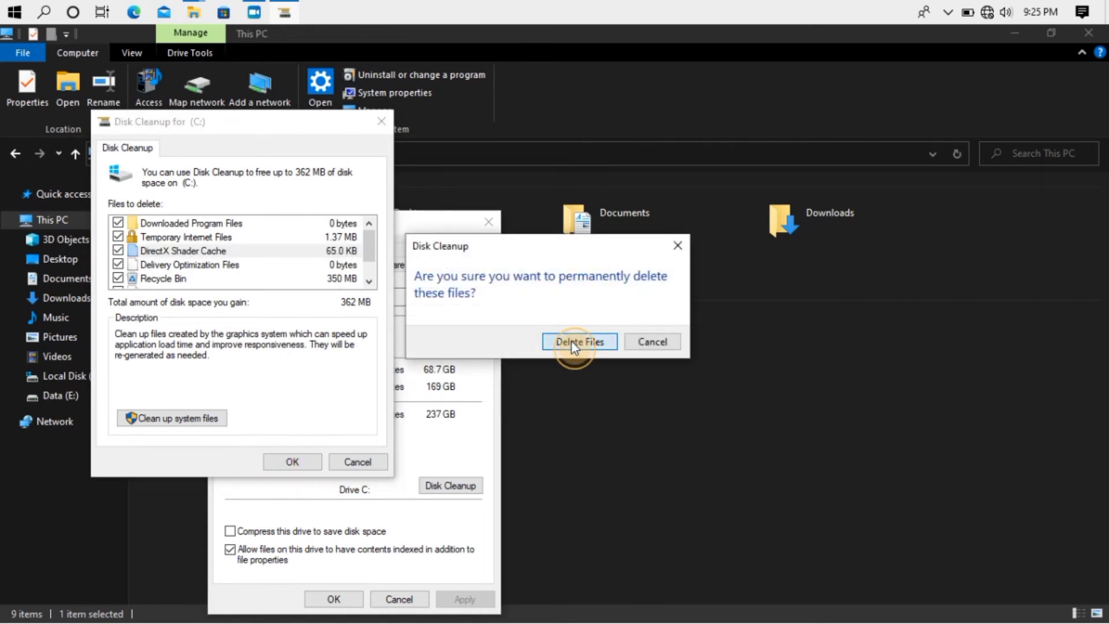
pyautogui.click(571, 341)
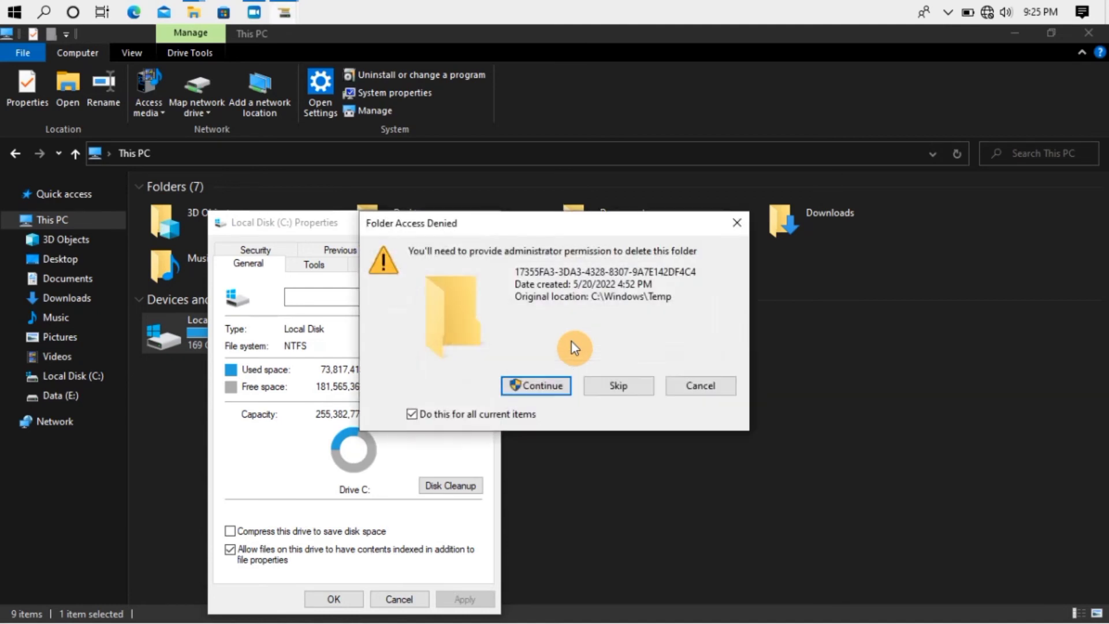
pyautogui.click(546, 388)
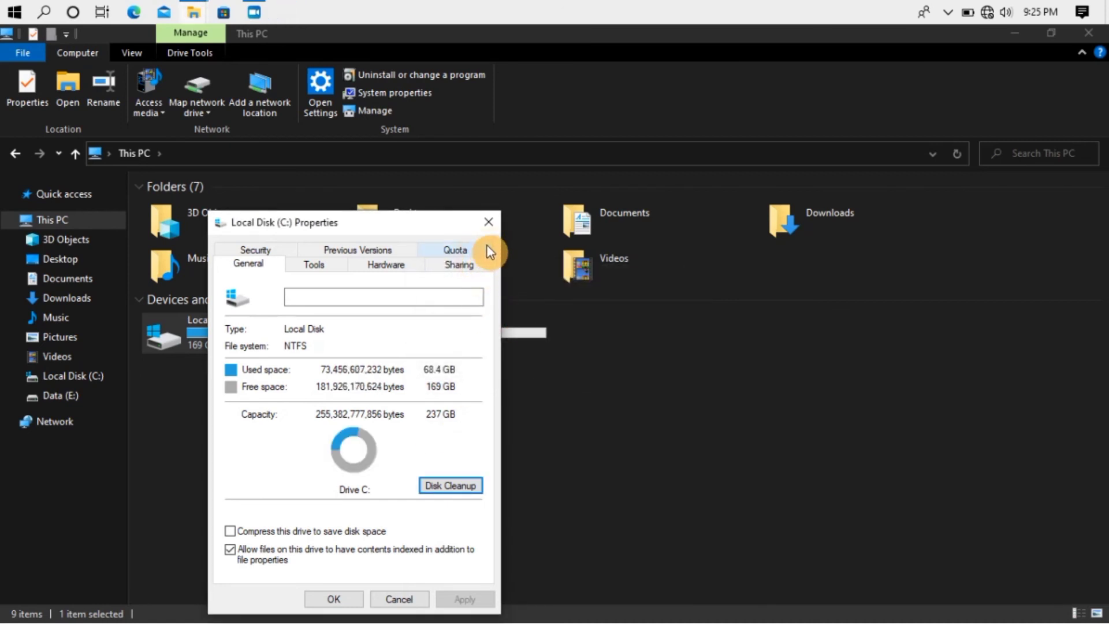
pyautogui.click(488, 224)
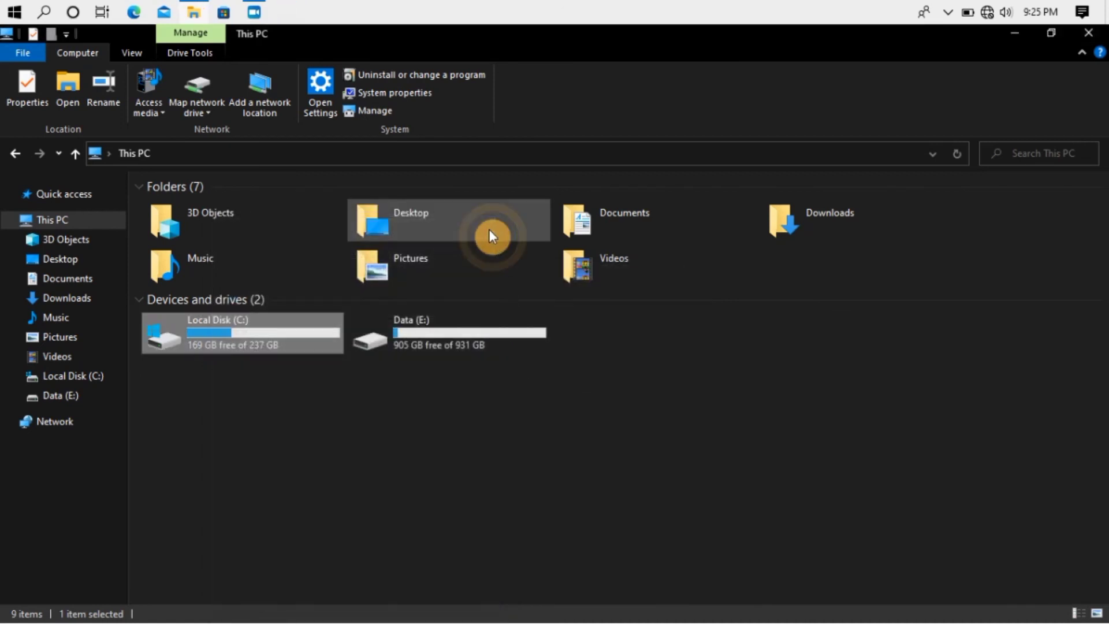
pyautogui.click(1090, 40)
# Step: Refresh the desktop four times
pyautogui.rightClick(574, 180)
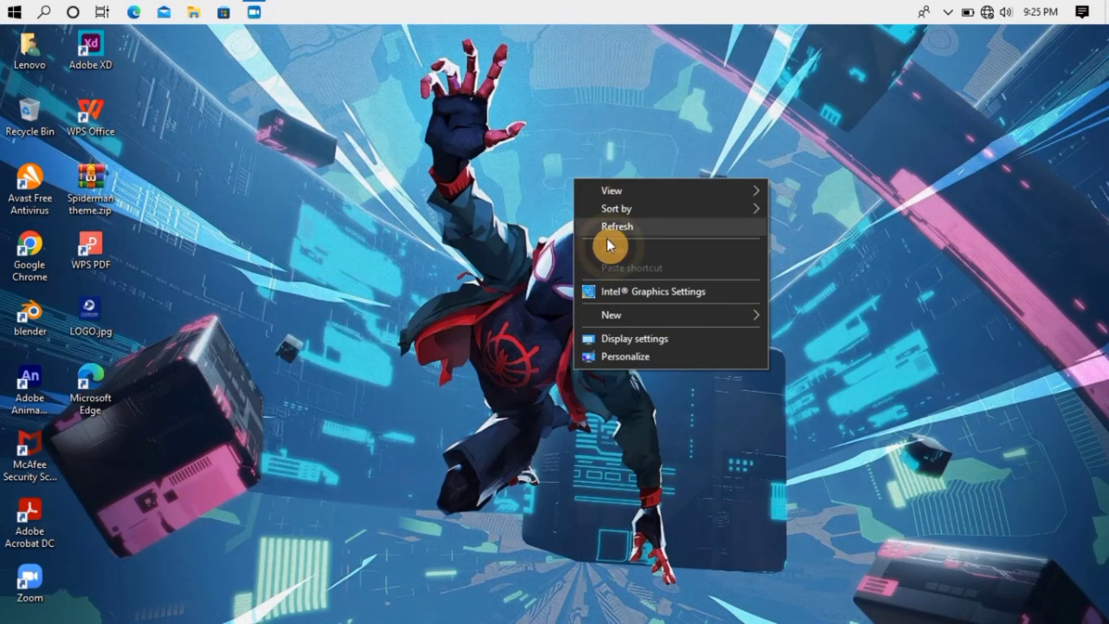
pyautogui.click(618, 225)
pyautogui.rightClick(618, 224)
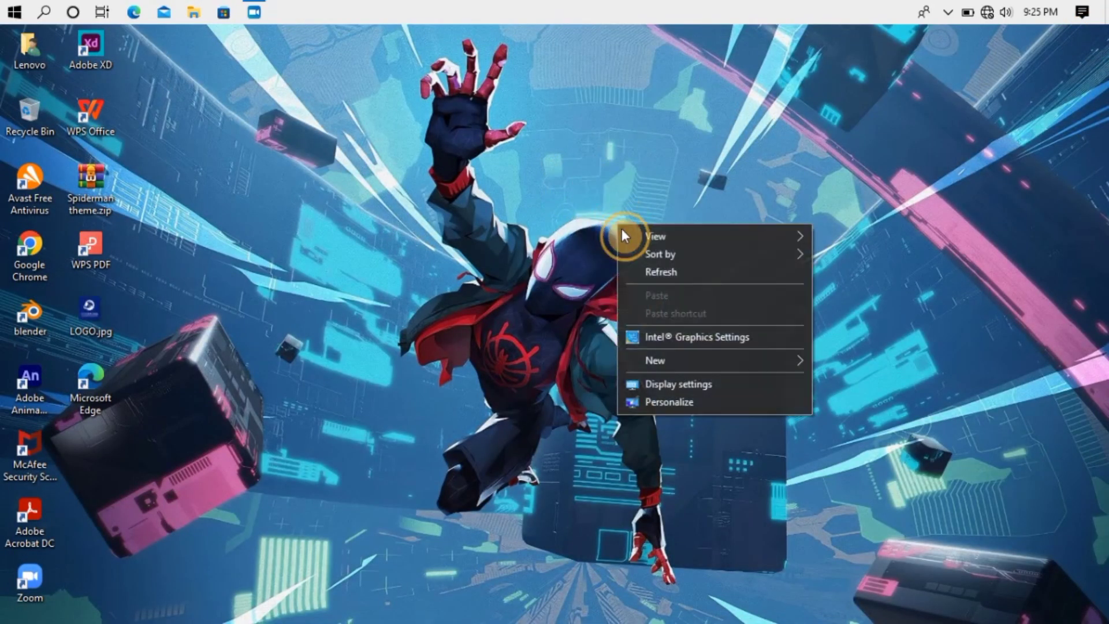
pyautogui.click(645, 268)
pyautogui.rightClick(644, 268)
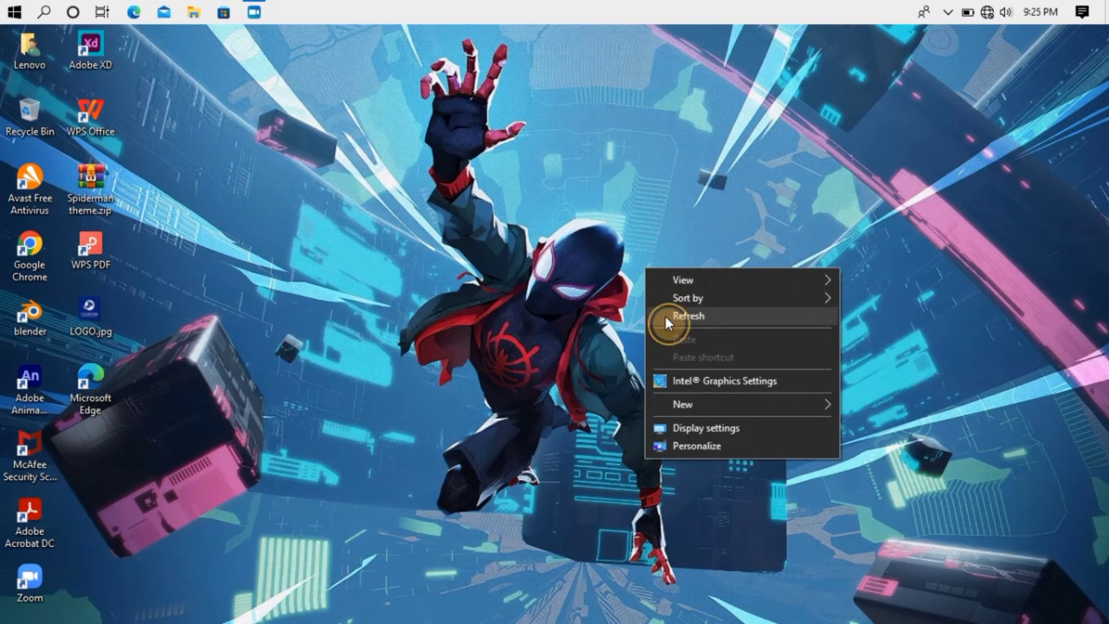
pyautogui.click(664, 317)
pyautogui.rightClick(664, 316)
pyautogui.click(696, 364)
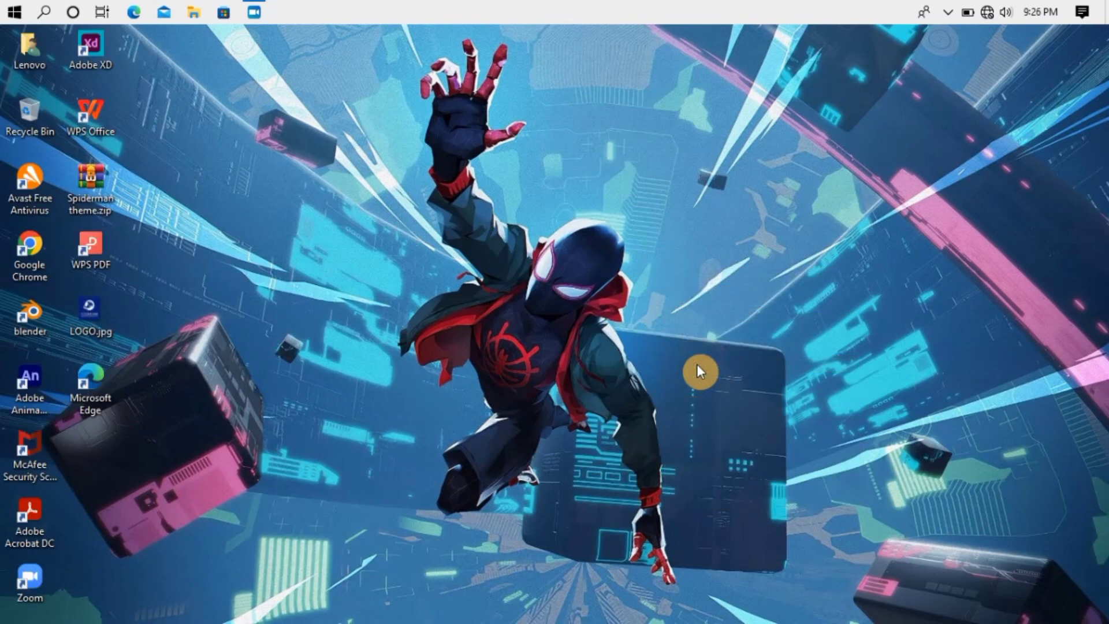